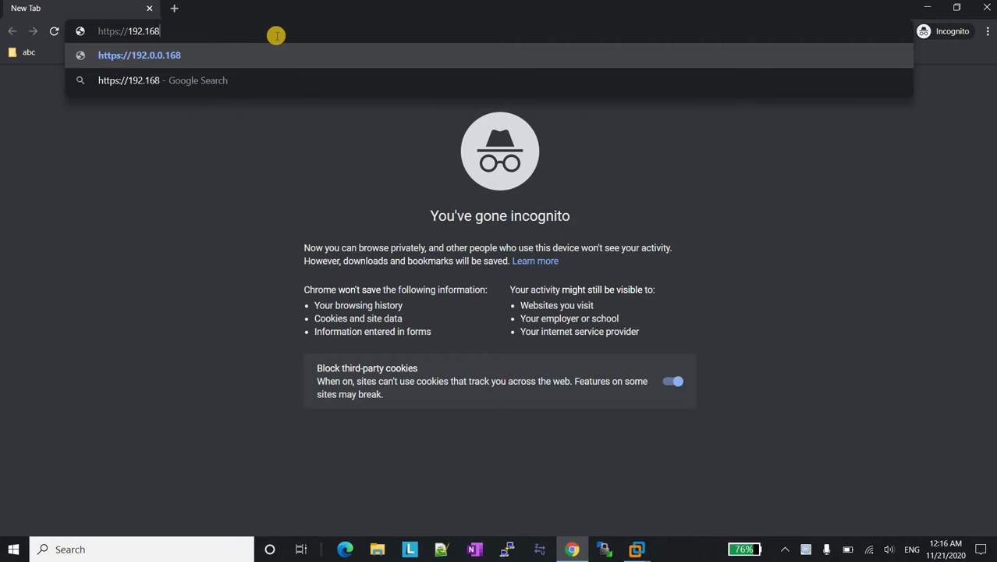
text(.10)
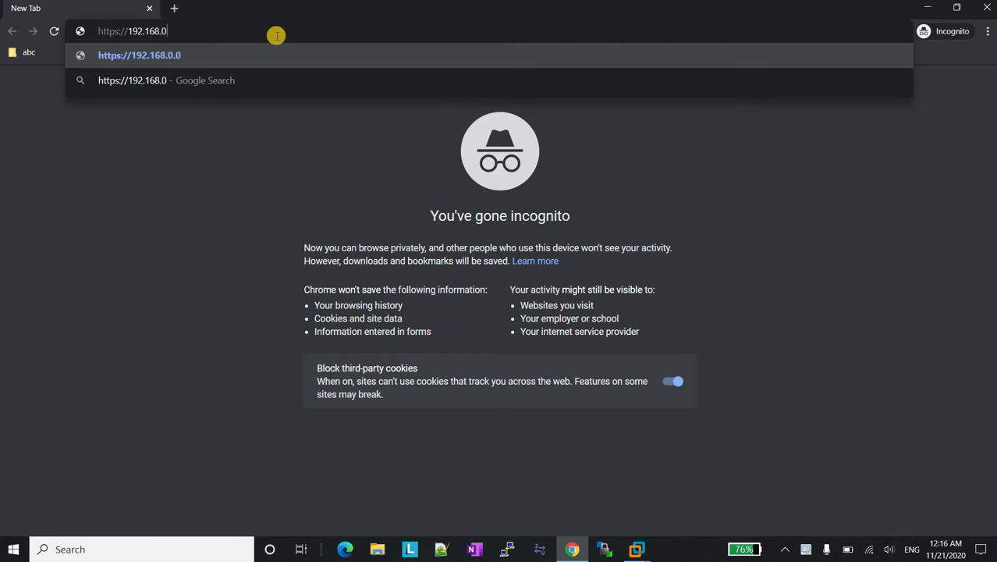
text(.10)
key(Return)
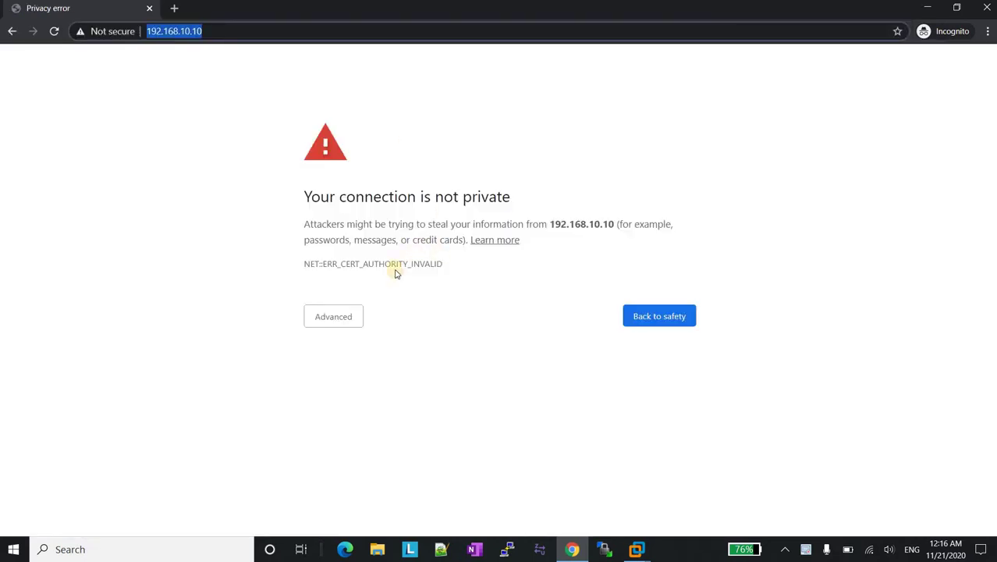
click(341, 323)
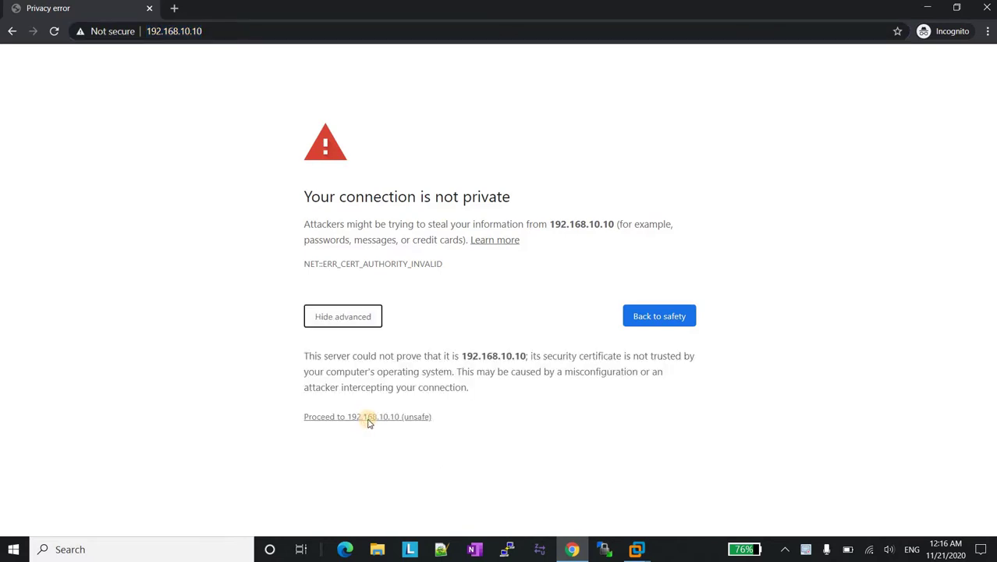
click(370, 419)
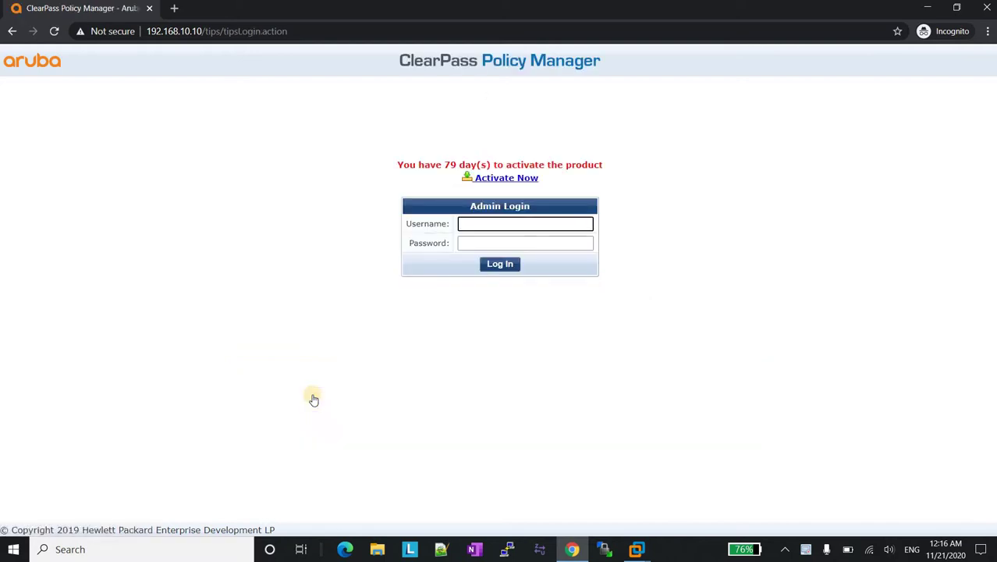
Log in with the username admin and the account password
key(Tab)
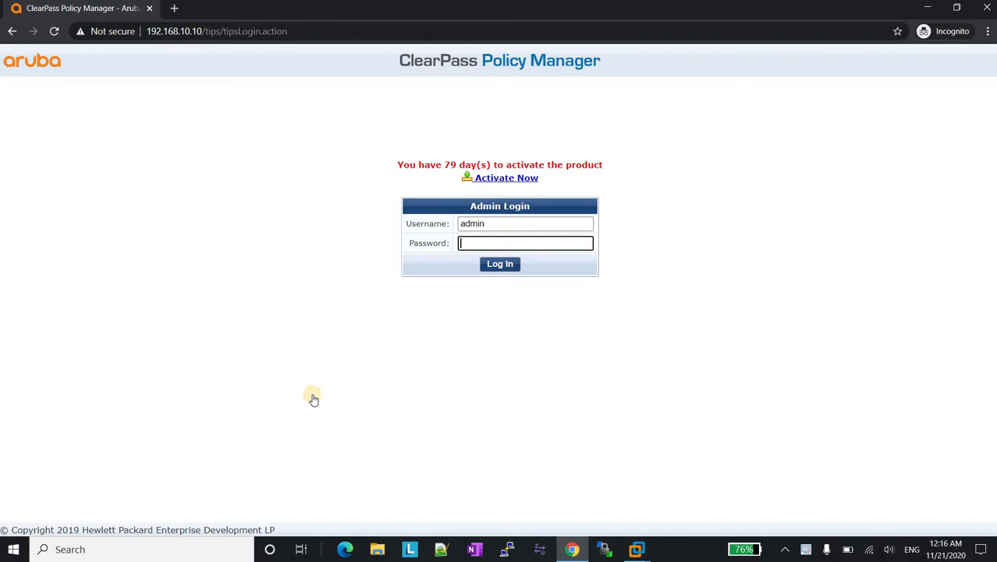
key(Return)
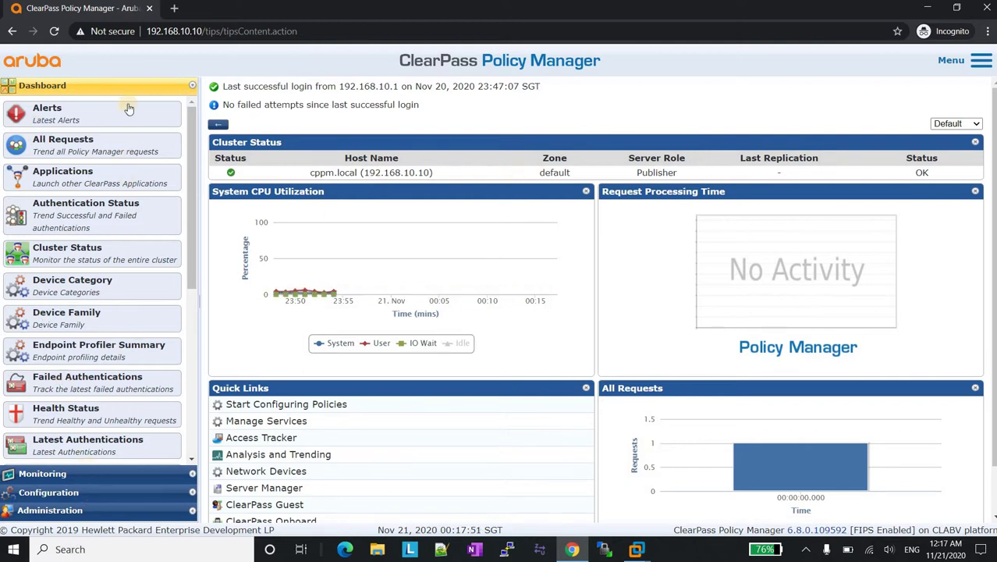
Look over the Live Monitoring pages, including Access Tracker and Analysis & Trending
click(78, 474)
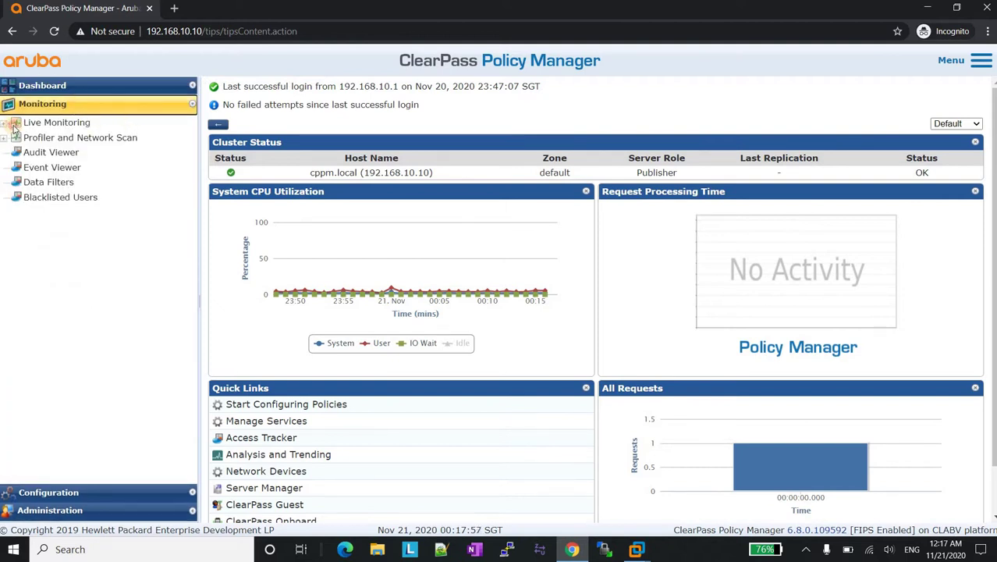
click(78, 123)
click(88, 138)
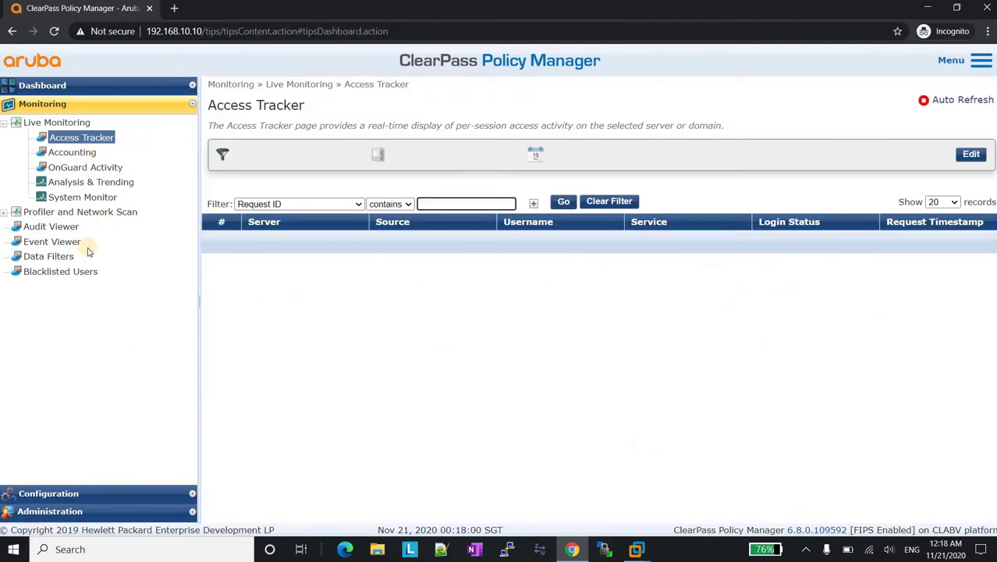
click(80, 168)
click(76, 153)
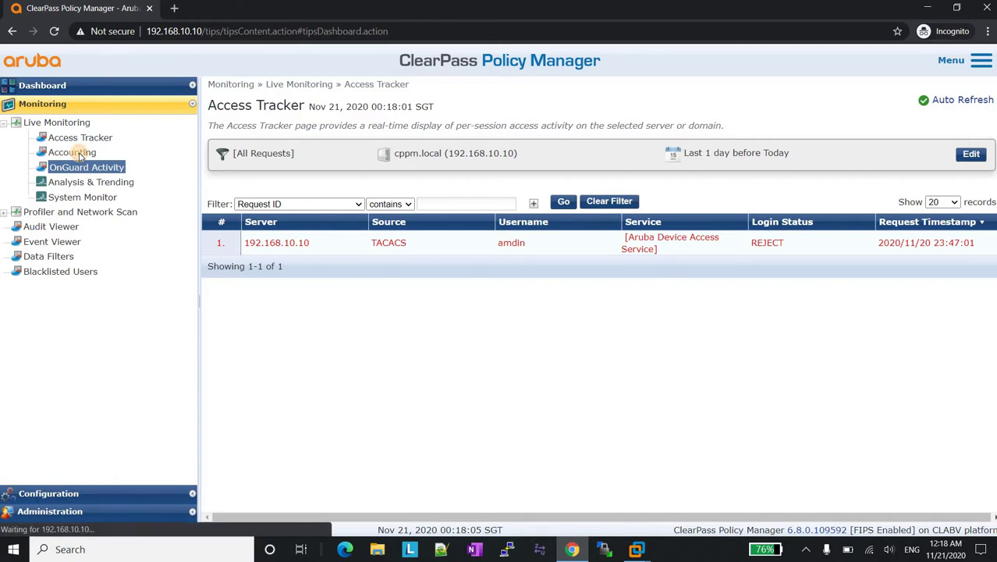
click(82, 184)
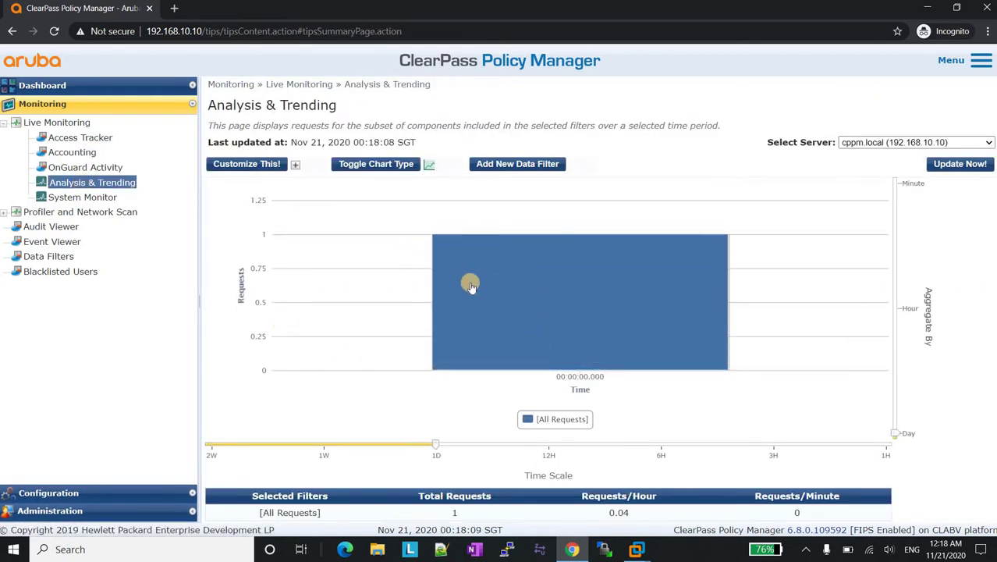
mouse_move(502, 288)
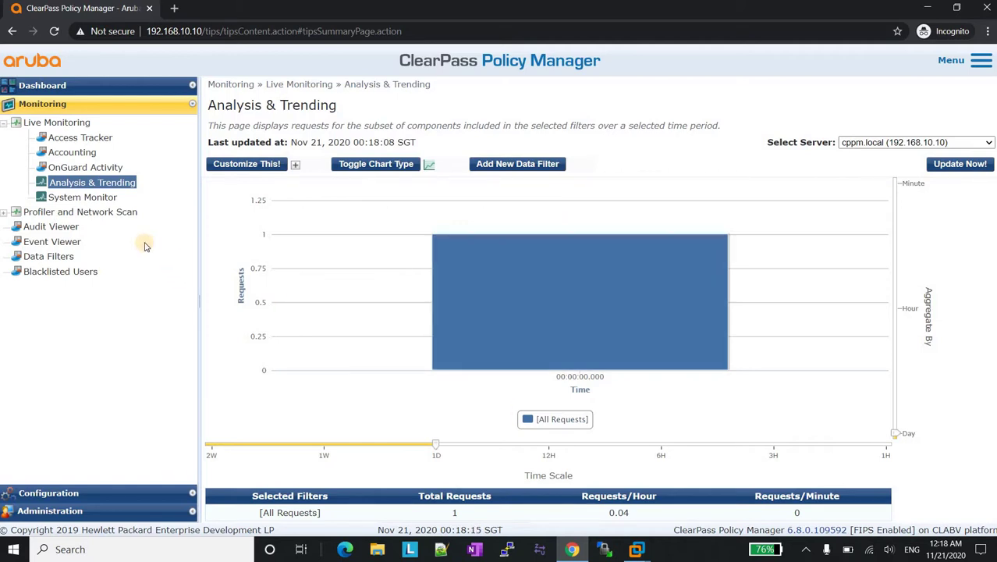
Open System Monitor and examine the CPU, memory, disk and swap usage charts
click(81, 198)
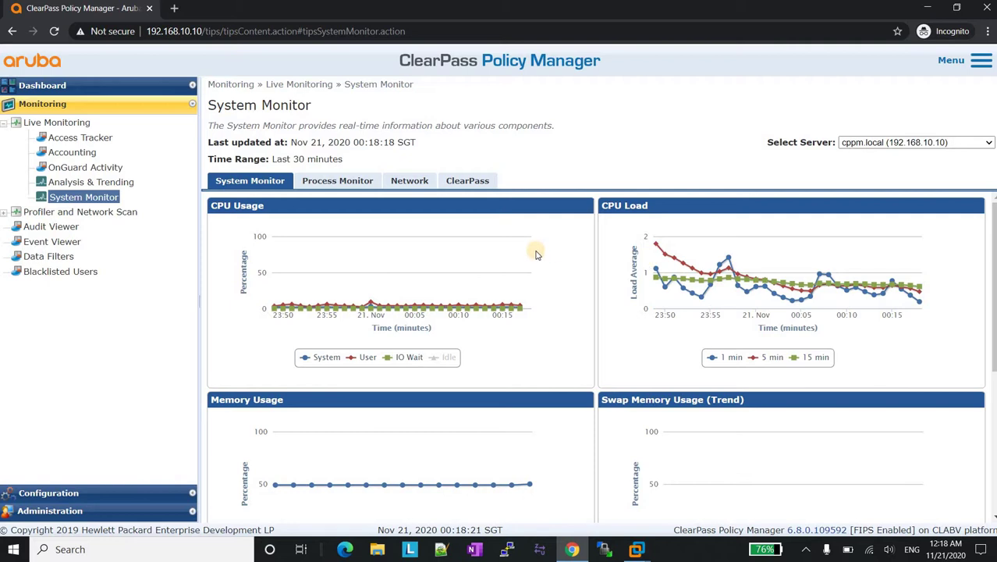
scroll(605, 338, down, 2)
scroll(623, 339, down, 2)
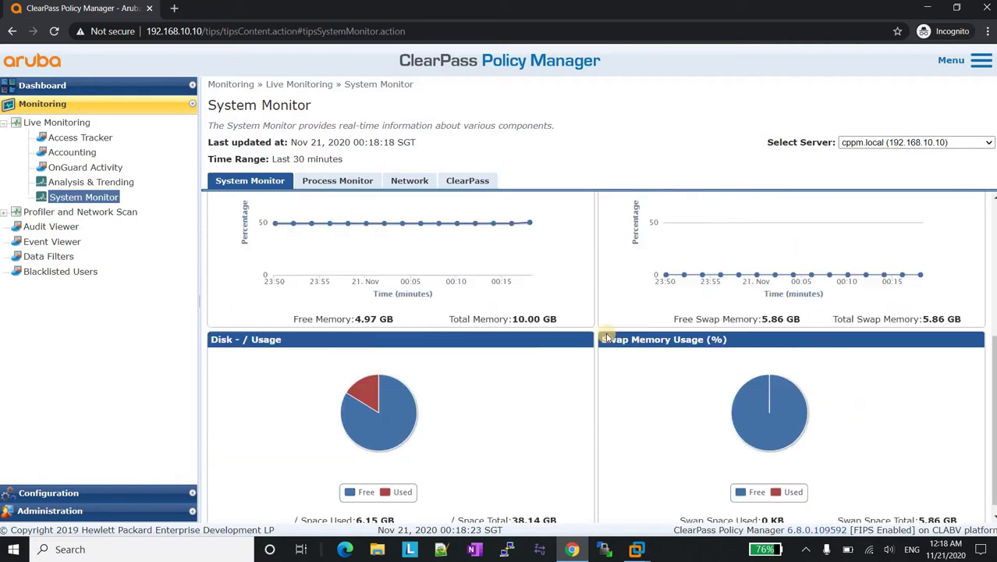
scroll(606, 330, up, 2)
scroll(606, 329, down, 2)
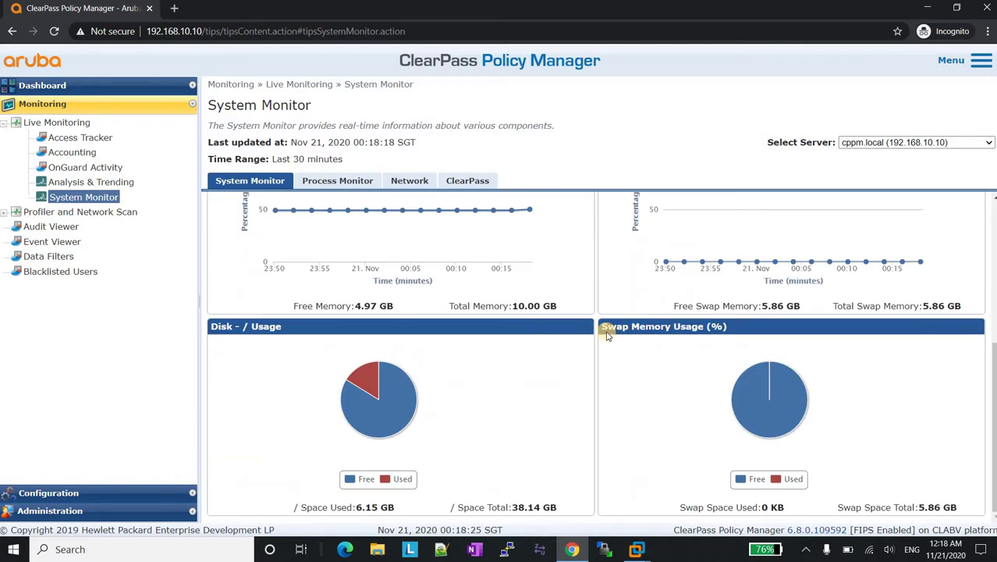
scroll(595, 329, up, 3)
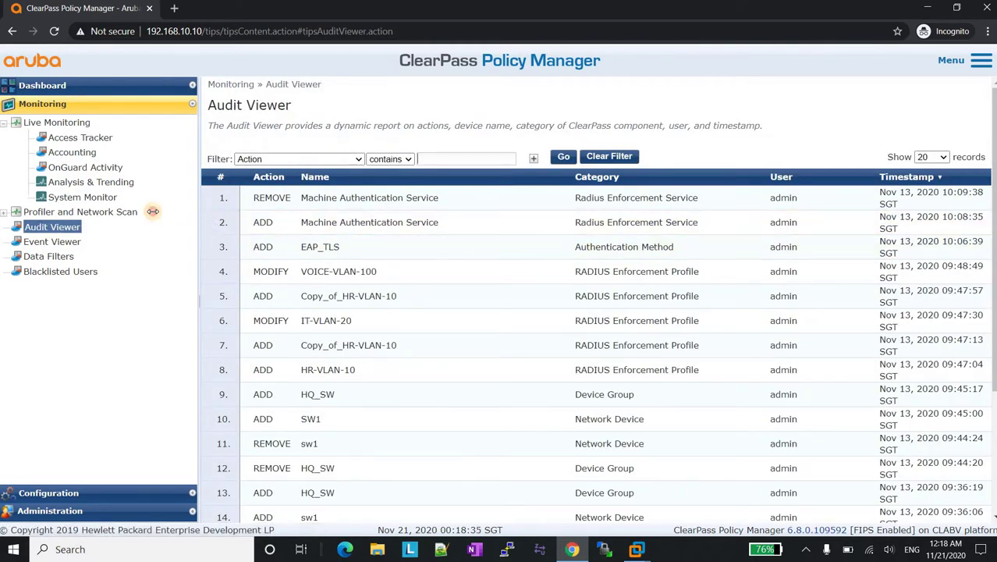
Narrow the navigation pane, browse the Audit Viewer records and inspect the details of the added HR-VLAN-10 enforcement profile
drag(153, 211, 149, 212)
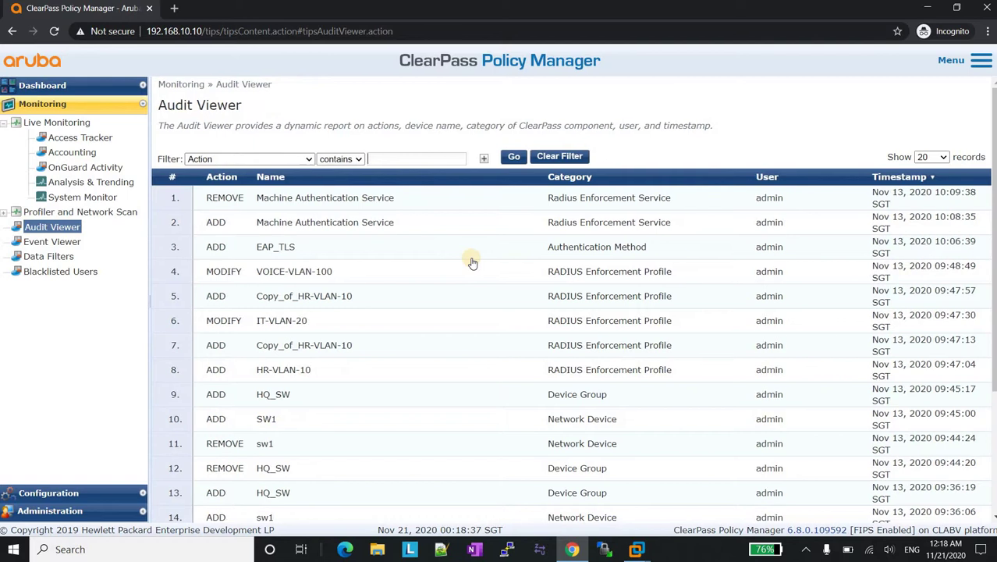
scroll(367, 289, down, 2)
scroll(359, 344, up, 2)
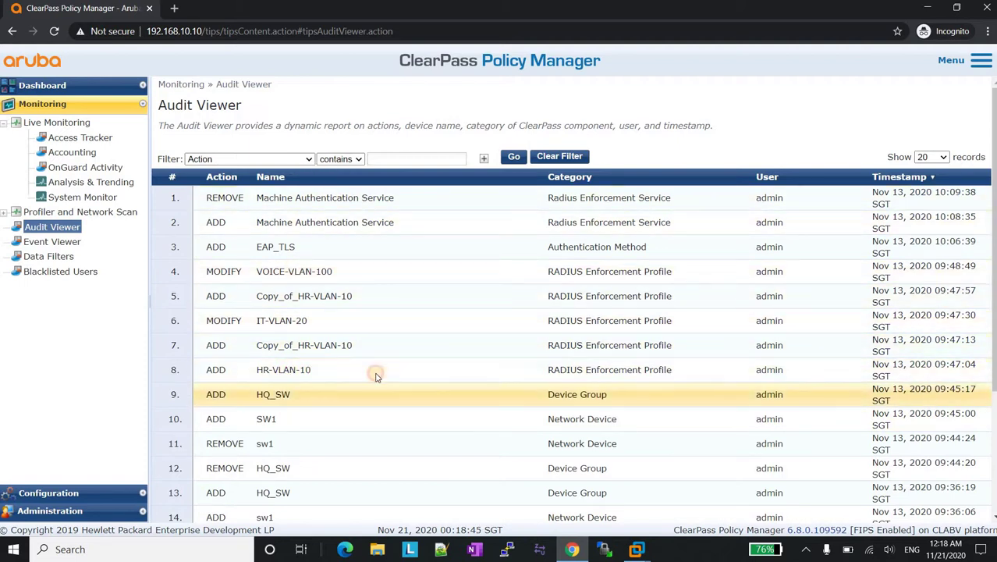
click(594, 368)
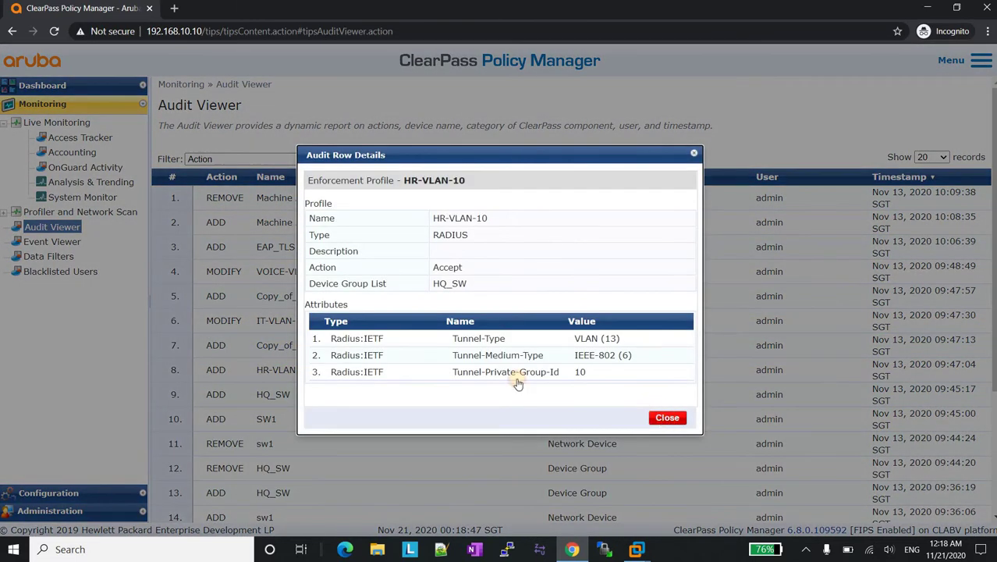
click(269, 323)
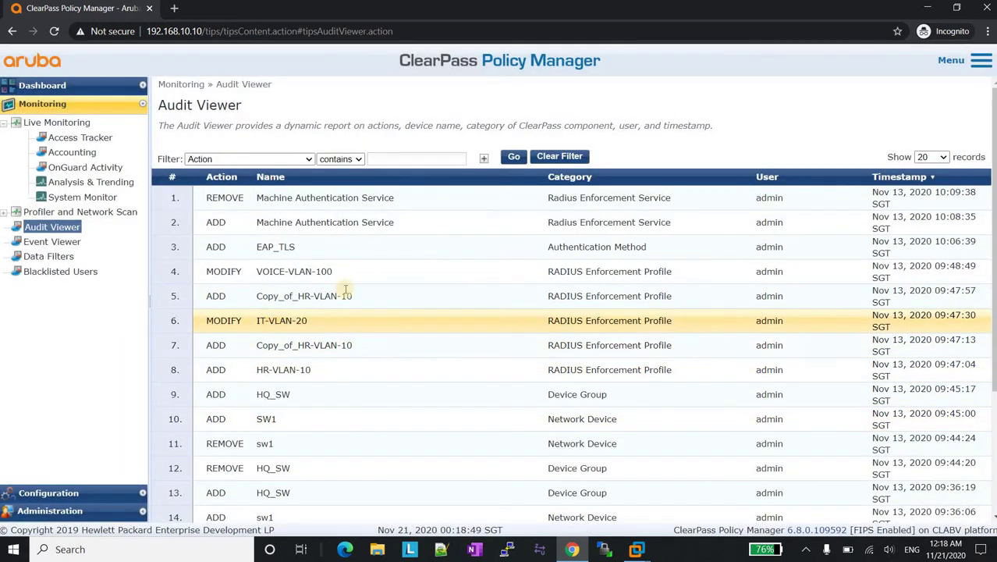
View the inline differences of the modified IT-VLAN-20 audit record and close its details
click(347, 320)
click(477, 201)
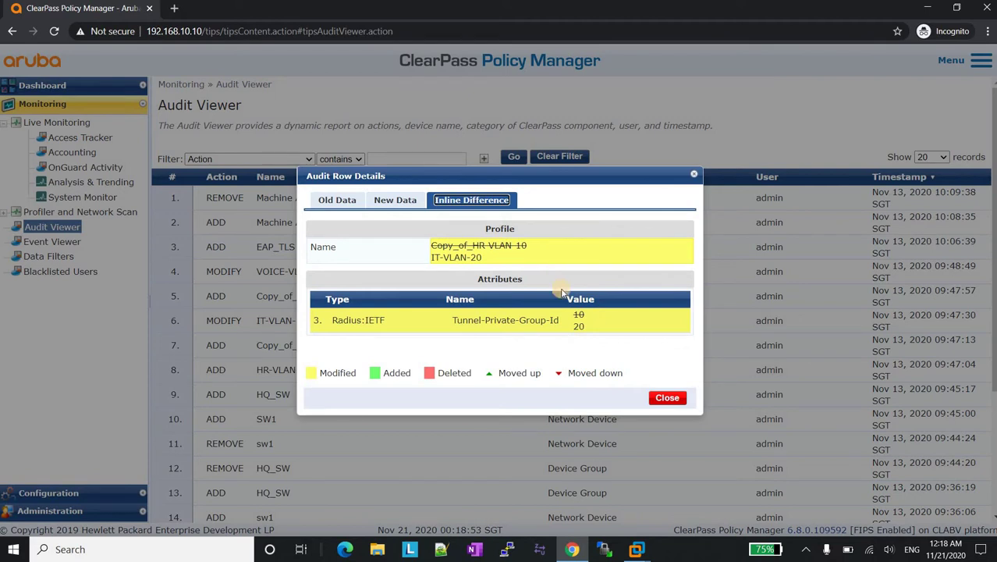
click(667, 398)
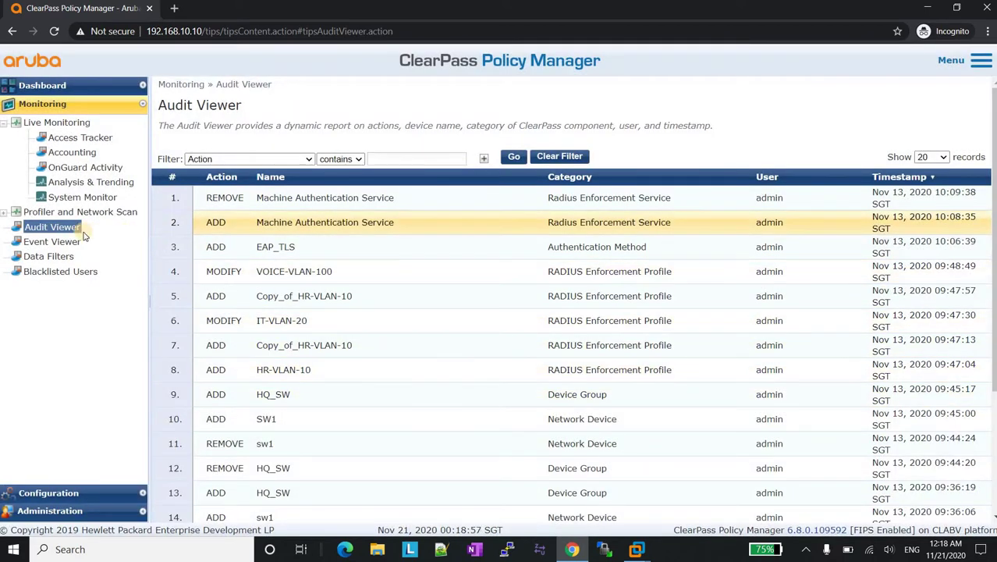
Open the Event Viewer and review the logged system-level events
click(67, 241)
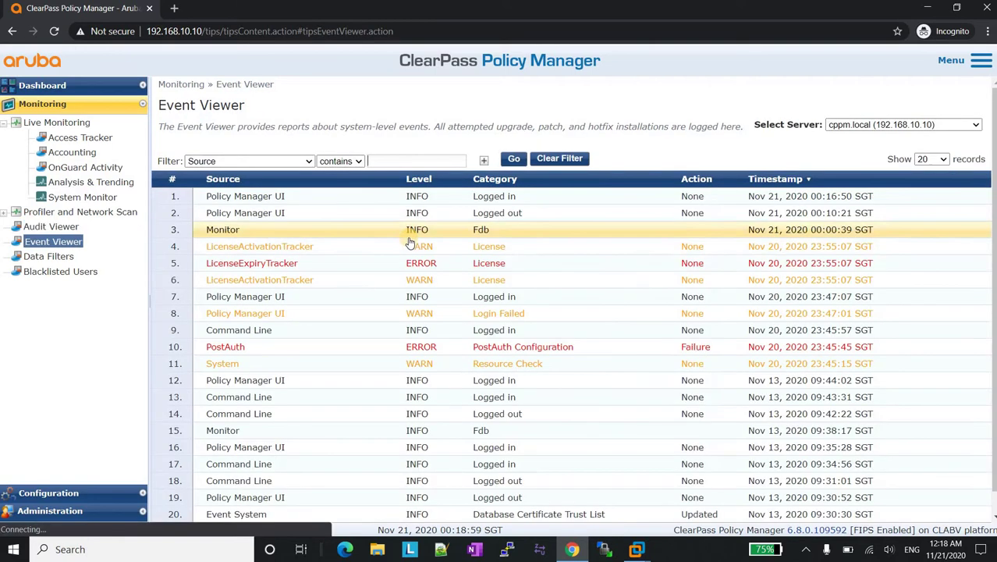
click(459, 365)
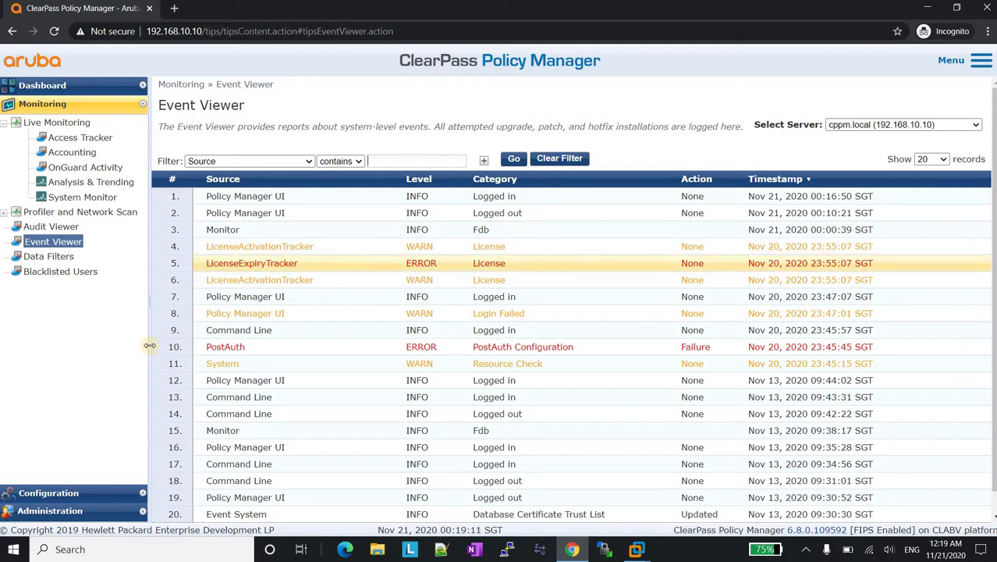
In the configuration services list, disable the AirGroup Authorization, Aruba Device Access, Guest Operator Logins, Insight Operator Logins and Device Registration Disconnect services
click(82, 494)
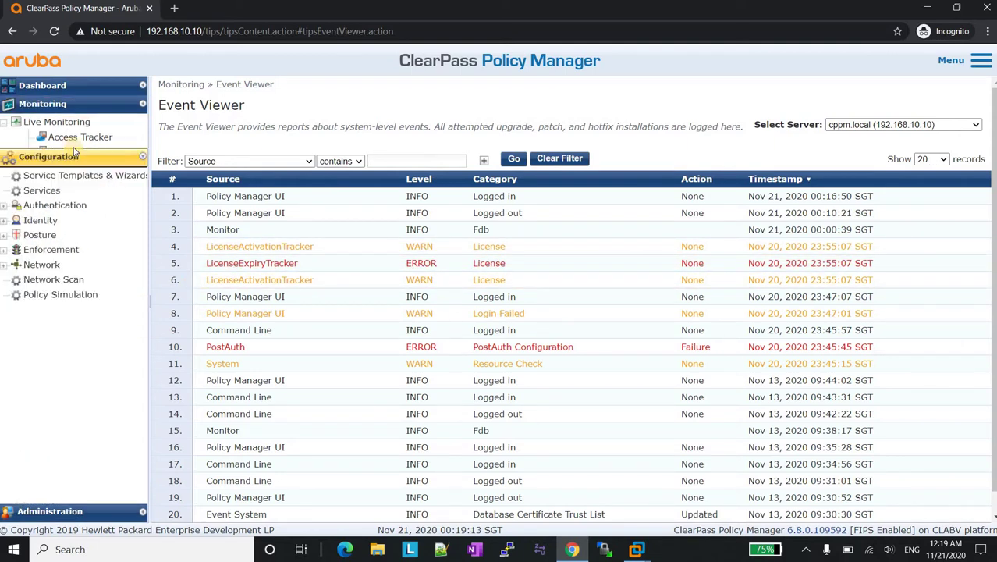
click(38, 157)
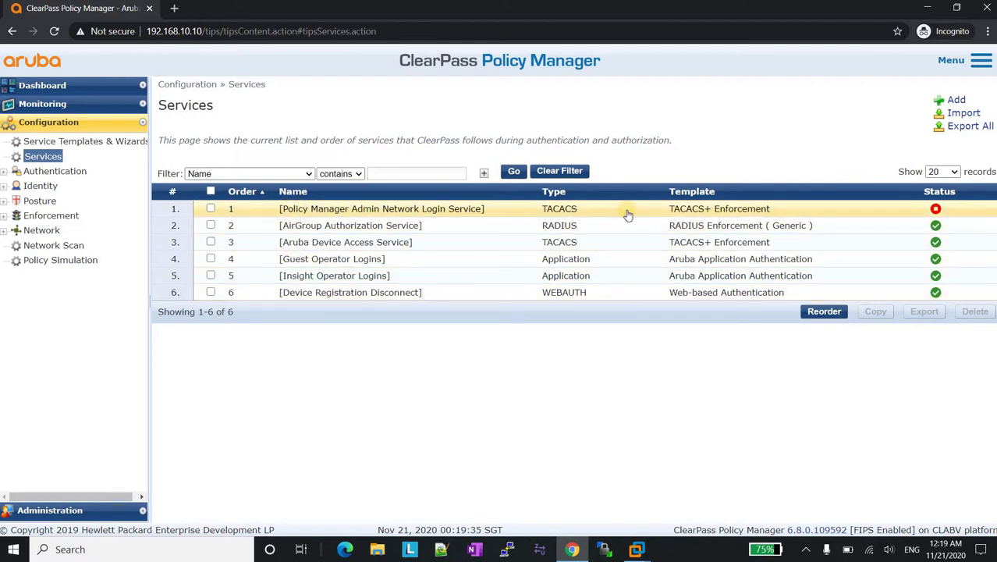
click(936, 226)
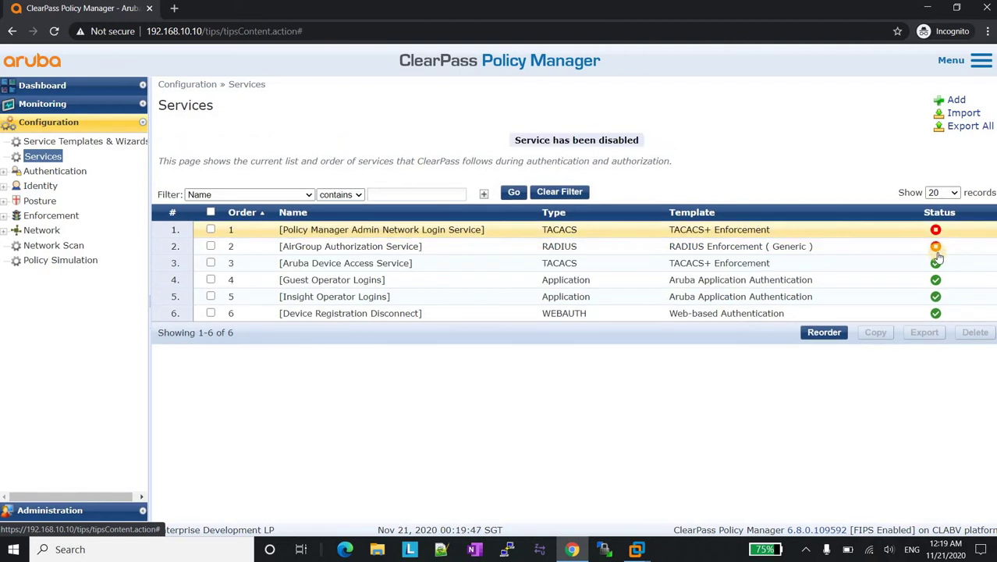
click(936, 263)
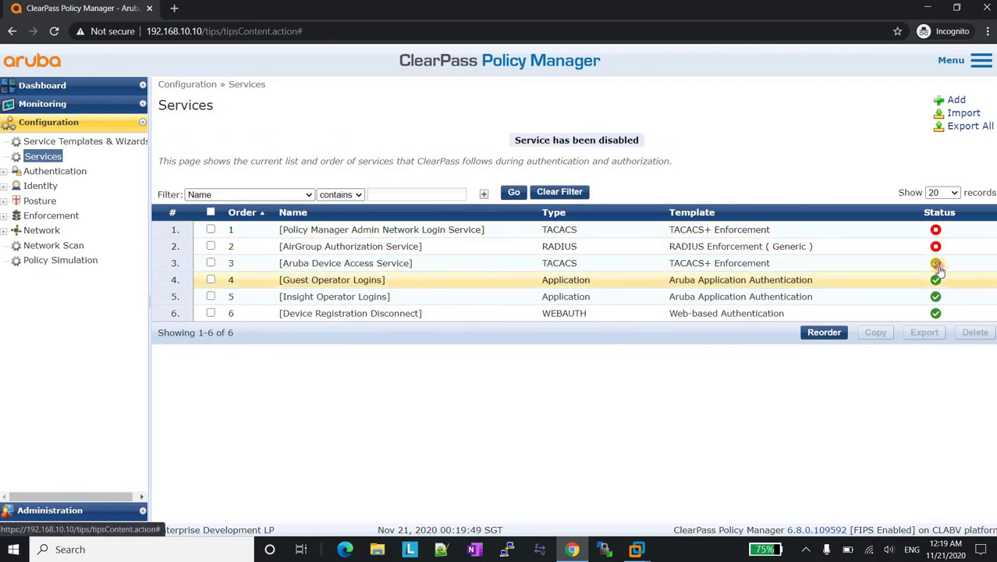
click(936, 314)
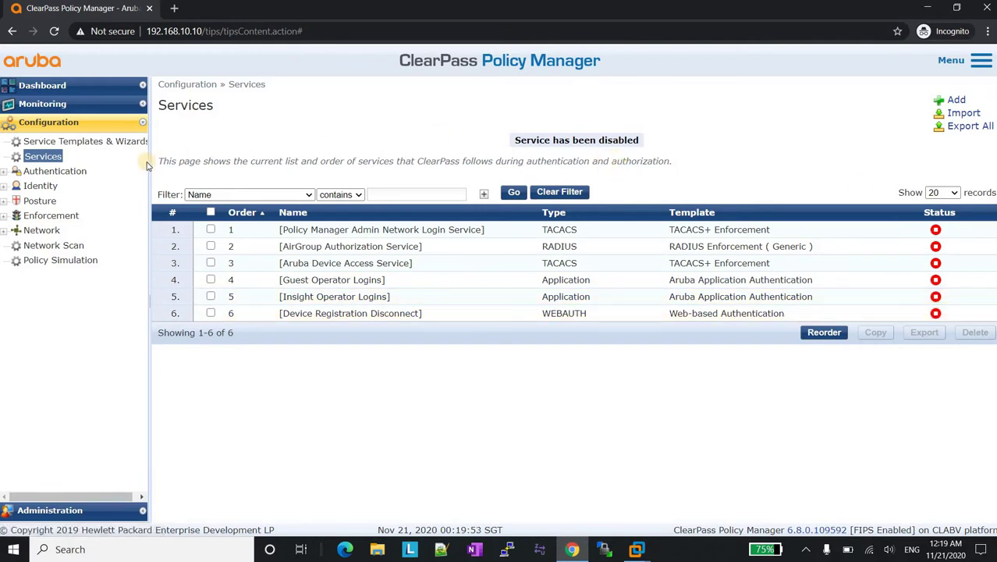
Expand the authentication configuration and review the list of authentication sources
click(58, 172)
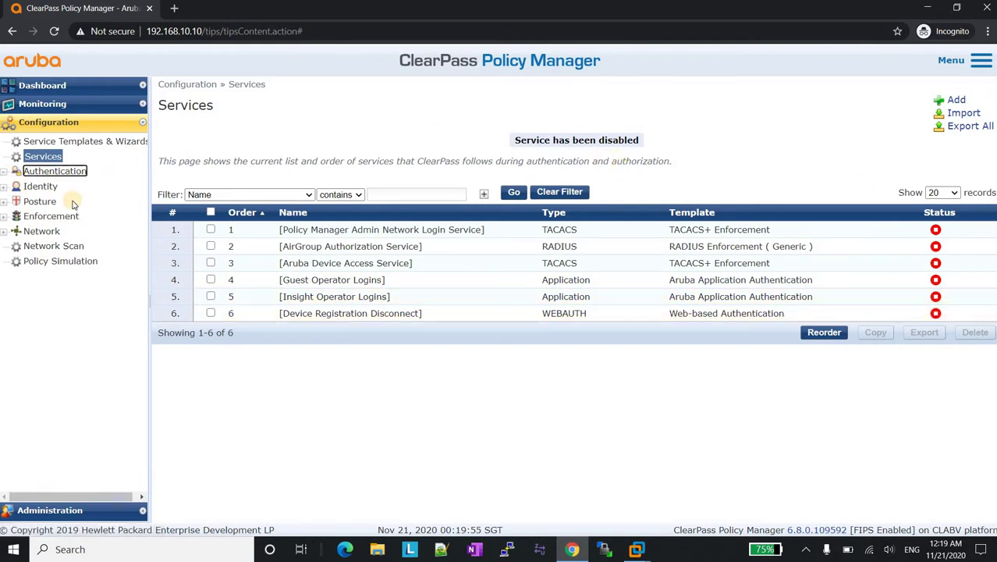
click(68, 187)
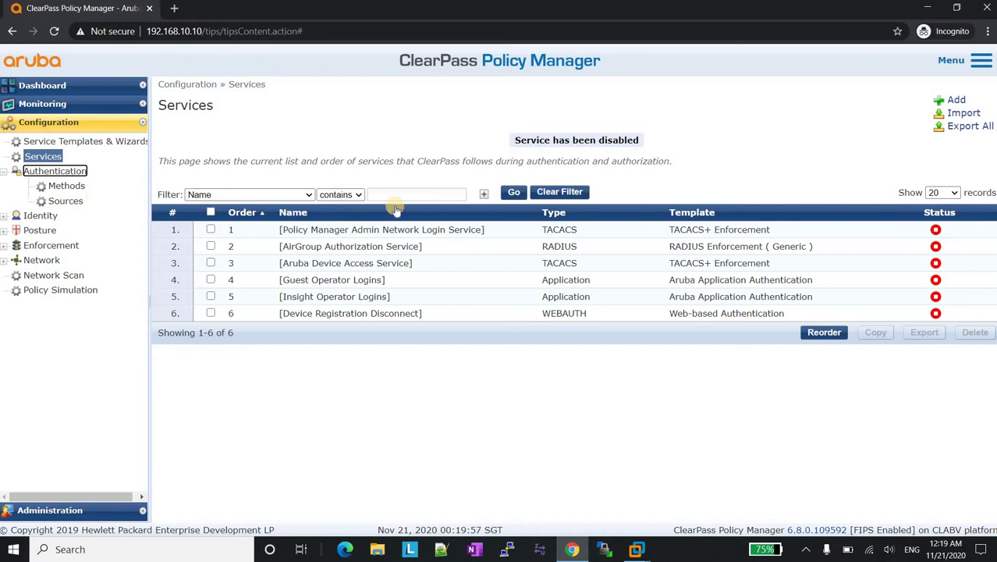
click(67, 200)
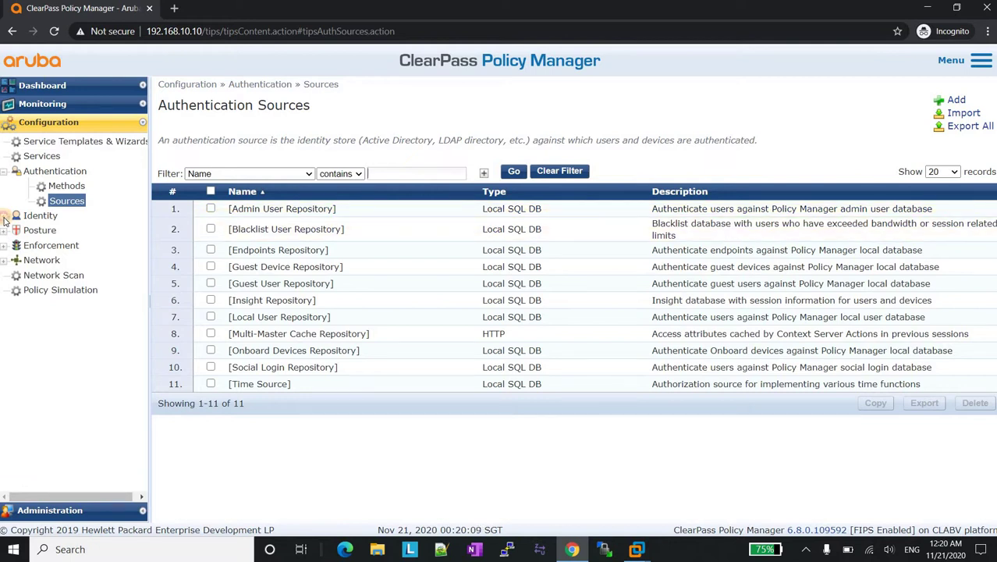
Open the Local Users page under Identity, check its filter options and view the form for adding a local user
click(39, 216)
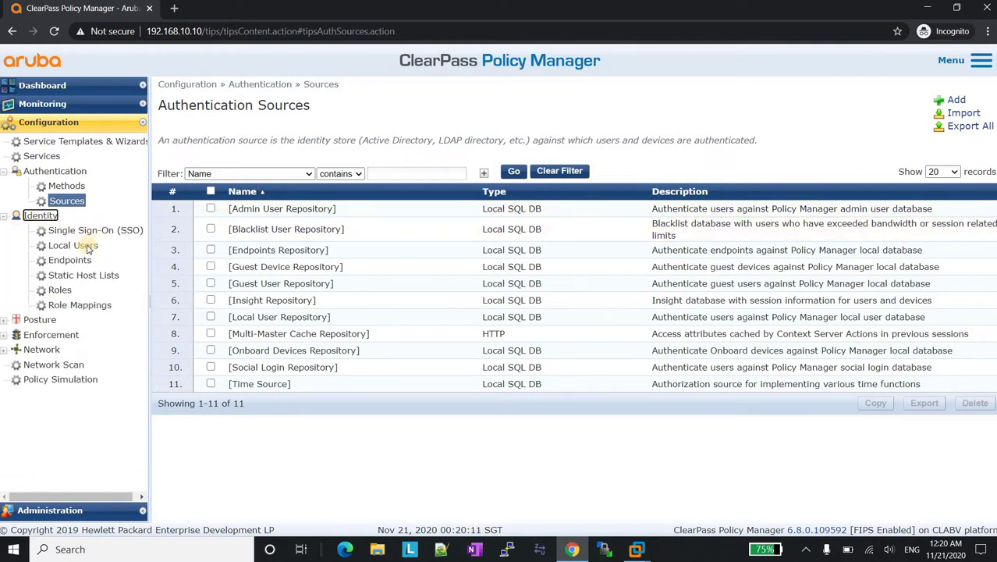
click(86, 246)
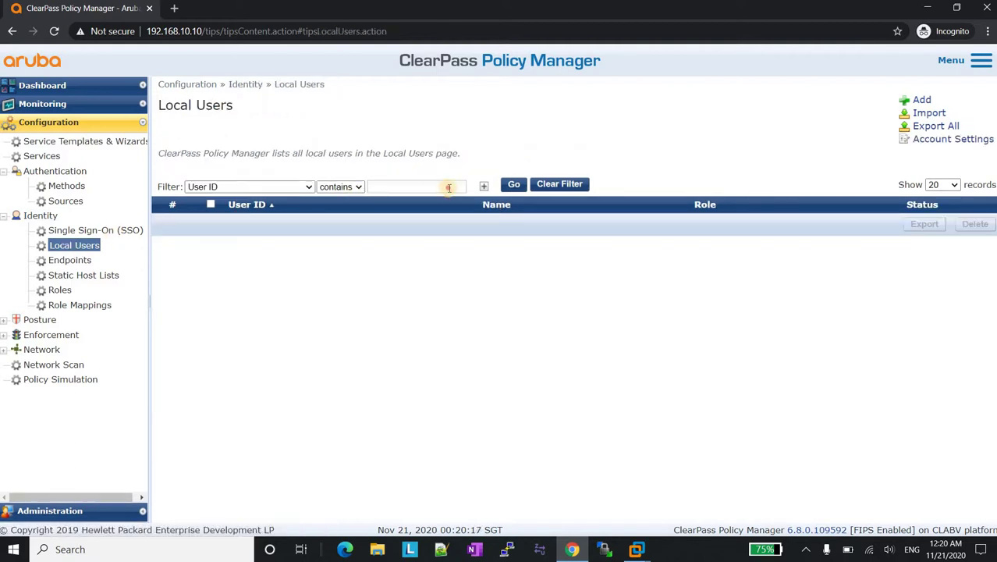
click(273, 193)
click(423, 181)
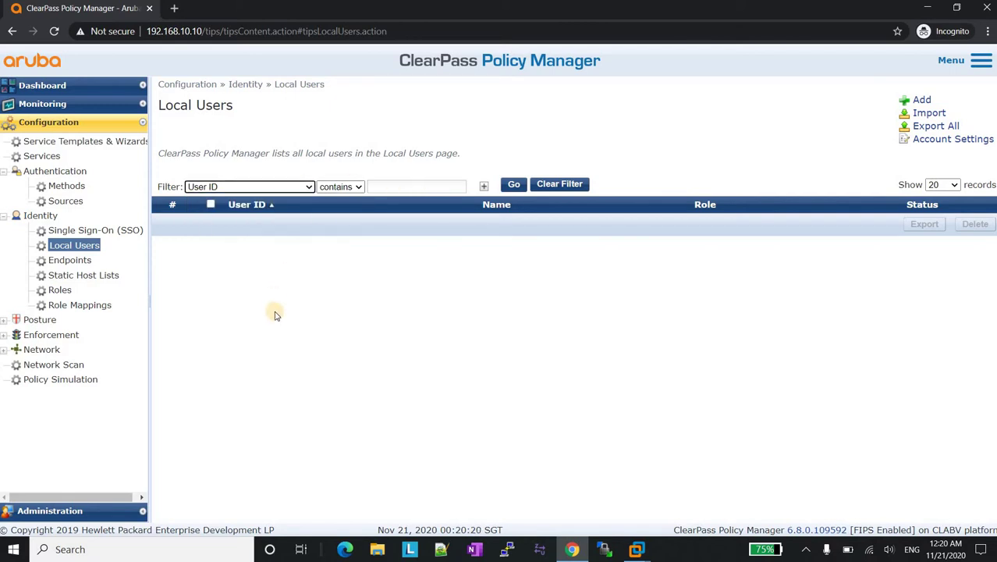
click(129, 329)
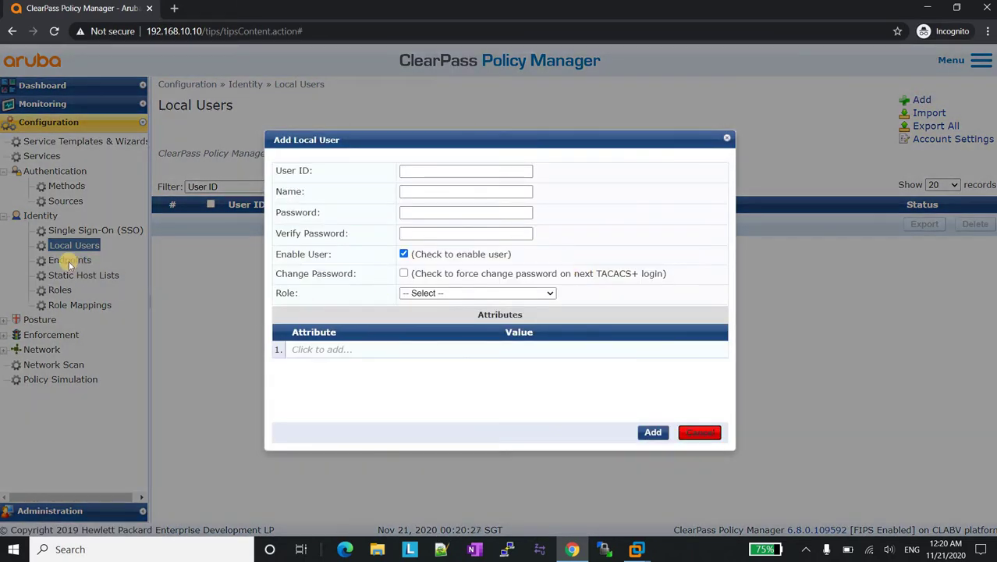
Close the local user form, open the Static Host Lists page and view the form for adding a static host list without saving
key(Escape)
click(92, 276)
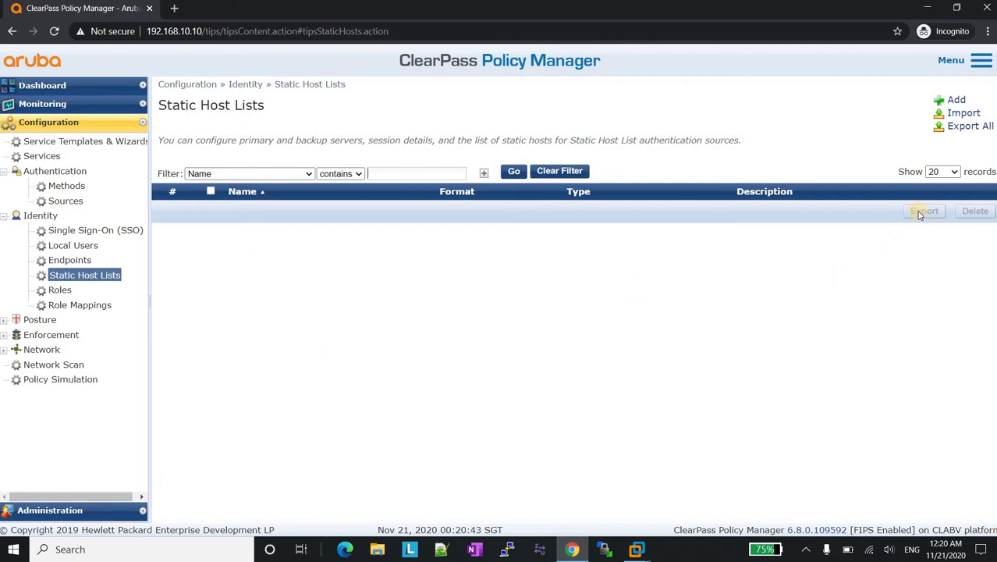
click(952, 99)
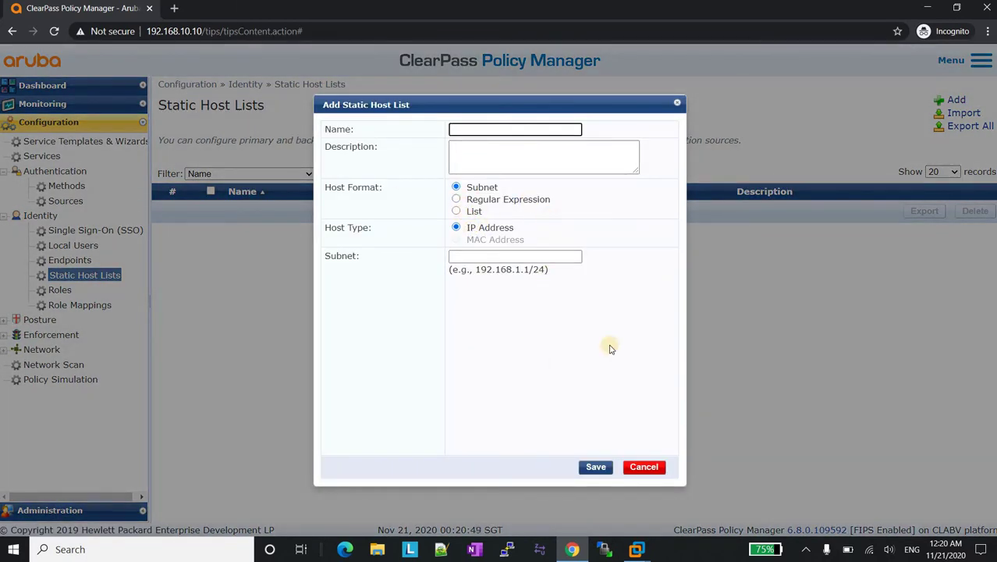
click(645, 466)
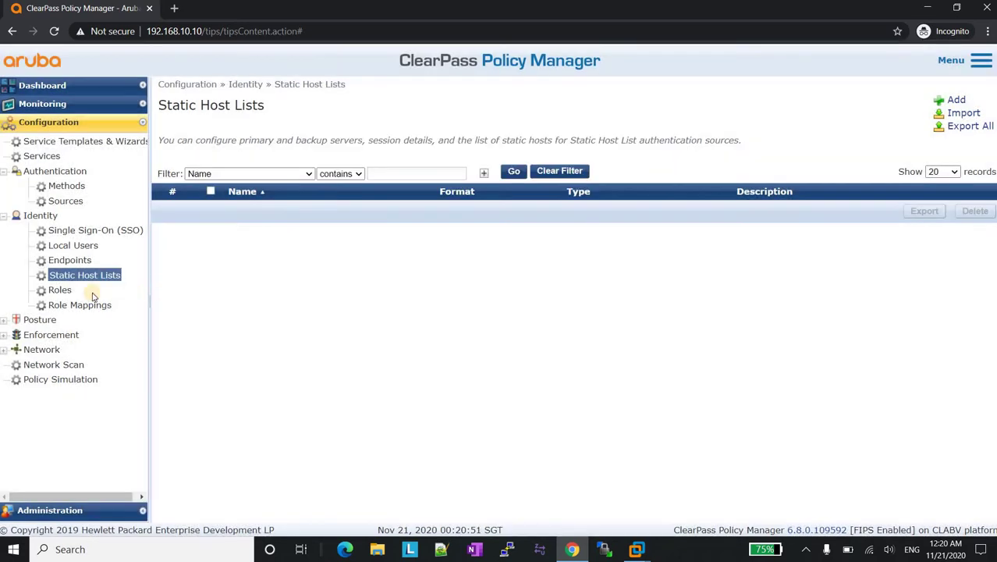
Review the Roles and Role Mappings pages under Identity and open the Posture Policies page
click(63, 290)
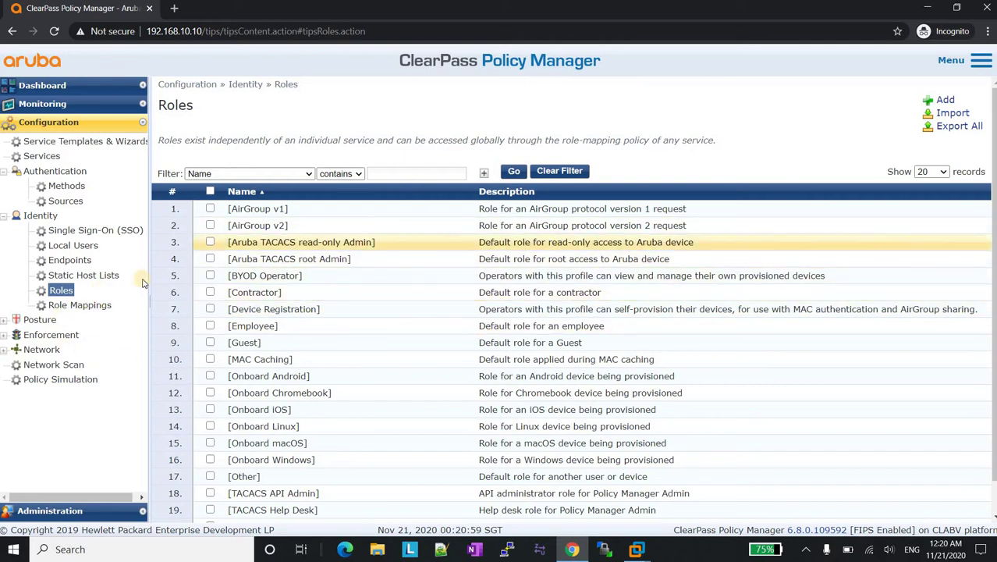
click(81, 305)
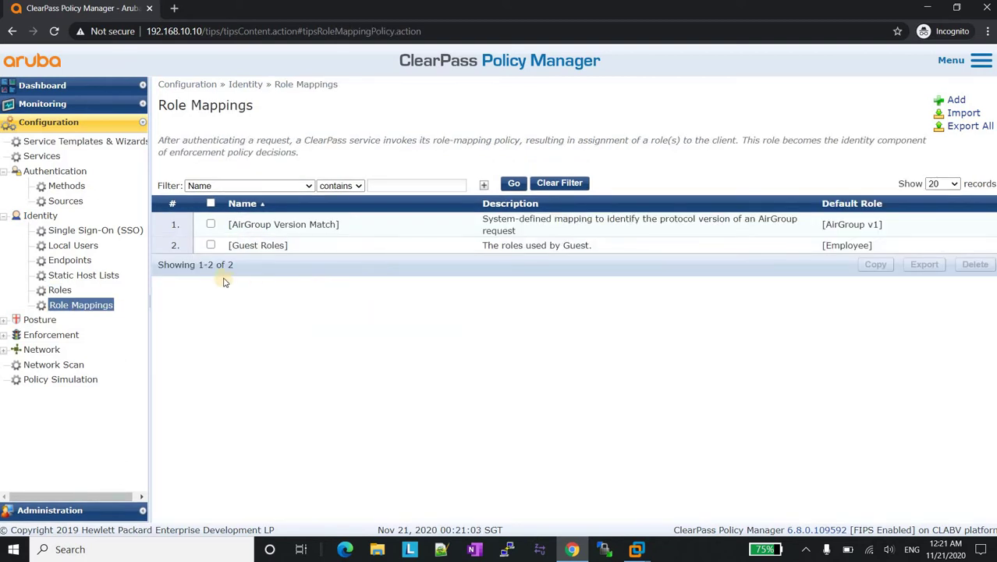
click(60, 290)
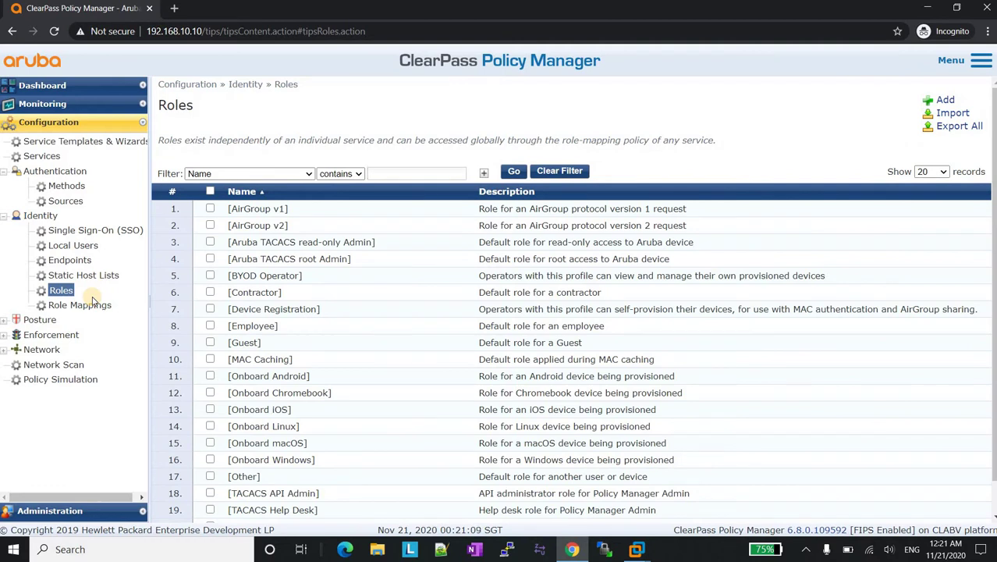
click(43, 320)
click(104, 335)
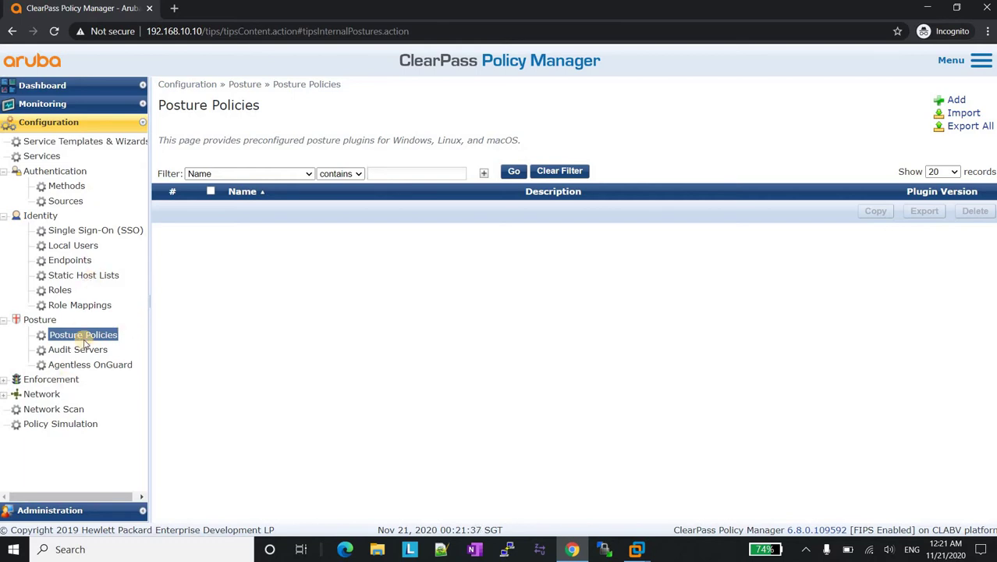
Open the Enforcement Profiles page and remove the name filter to review the full list of profiles
click(55, 380)
click(62, 409)
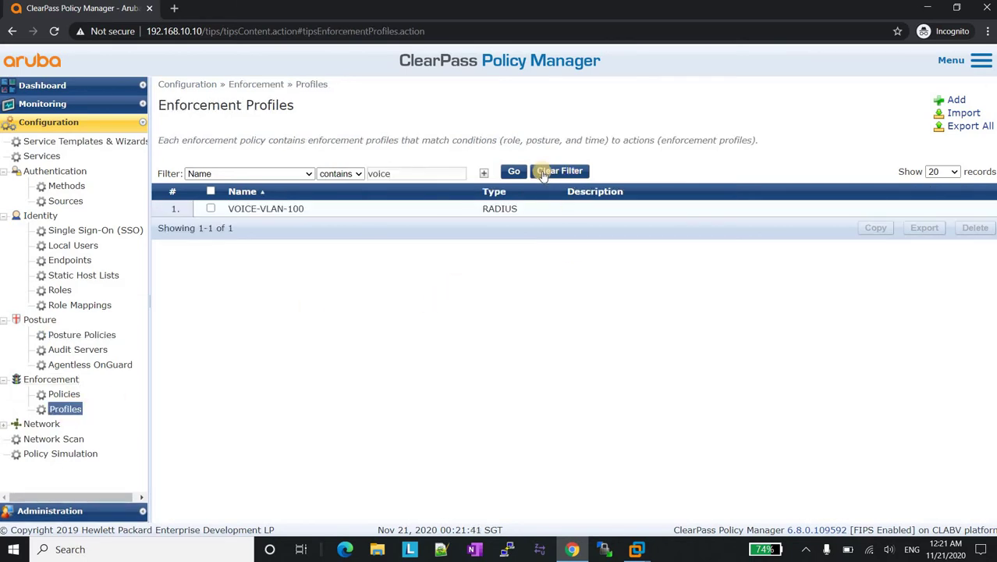
click(422, 173)
key(ctrl+a)
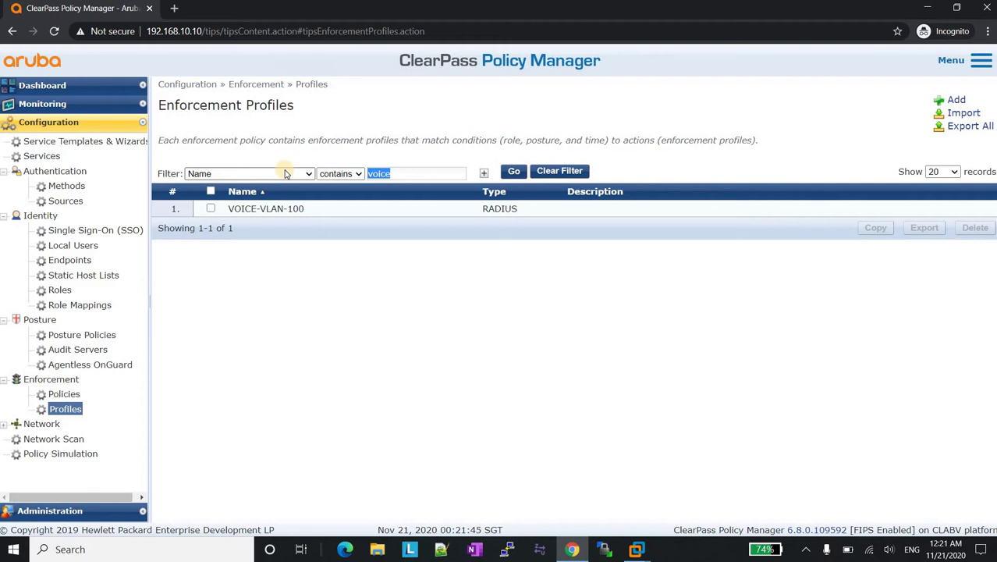
click(512, 173)
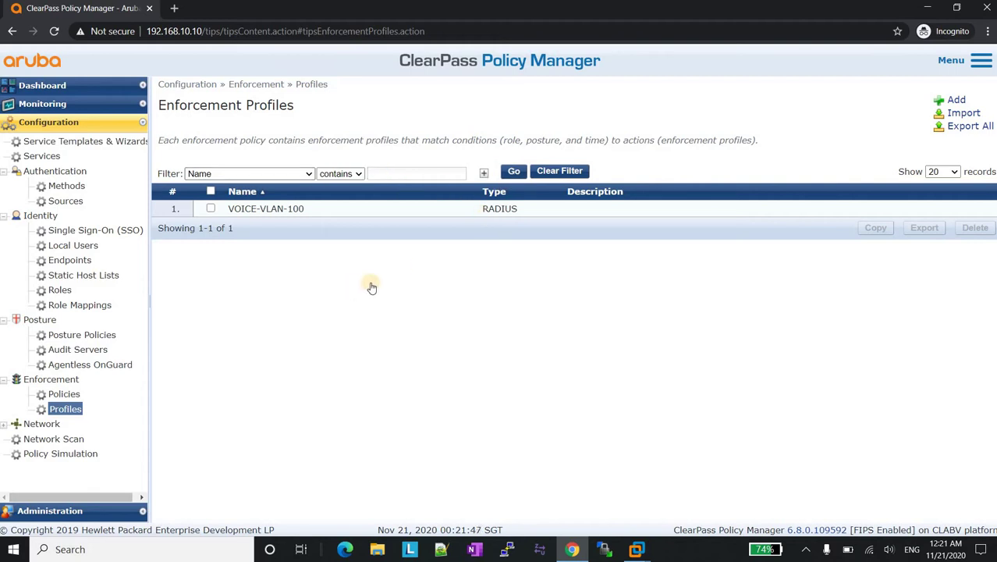
scroll(324, 320, down, 1)
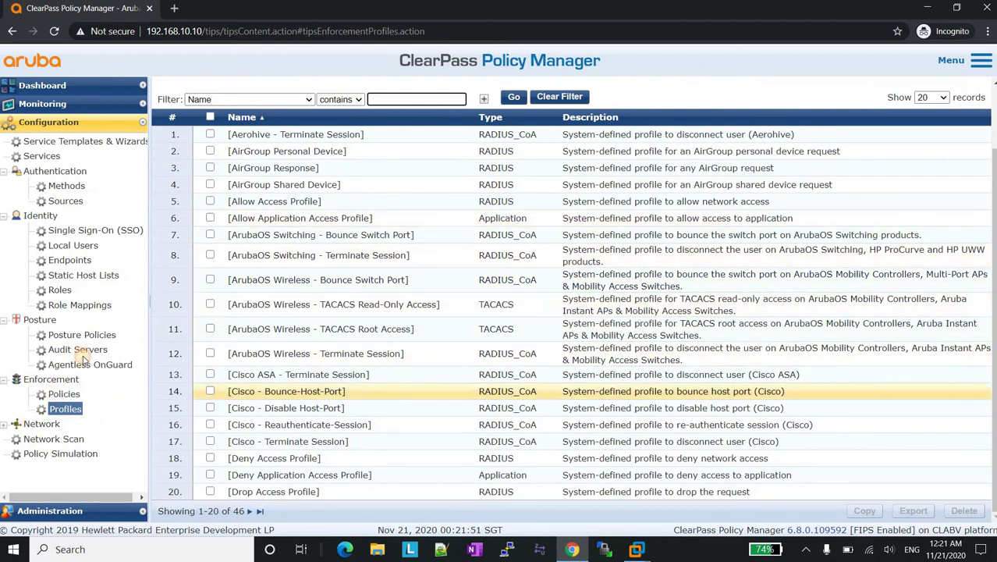
Expand the Network configuration and review the Network Devices and Device Groups pages
click(42, 424)
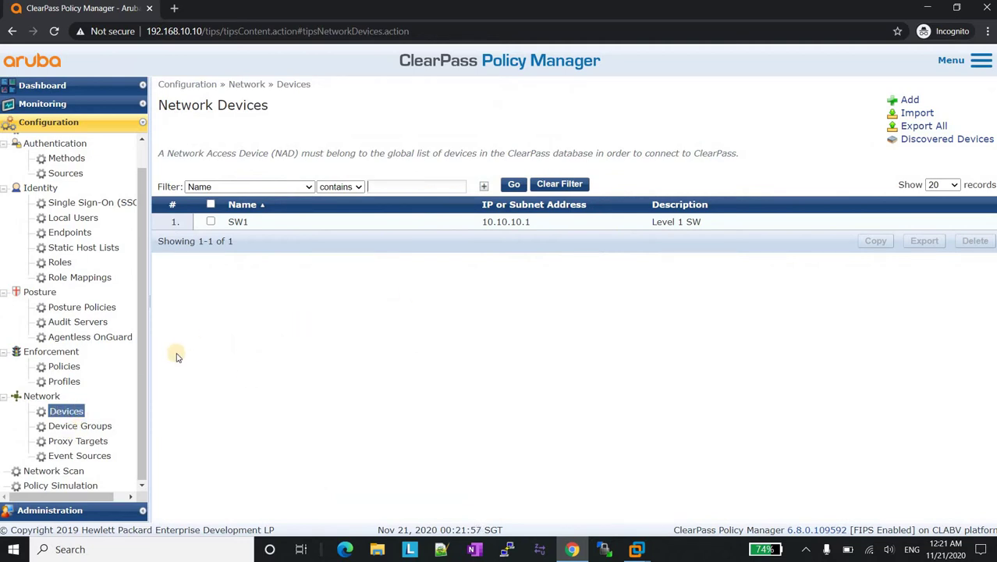
click(79, 426)
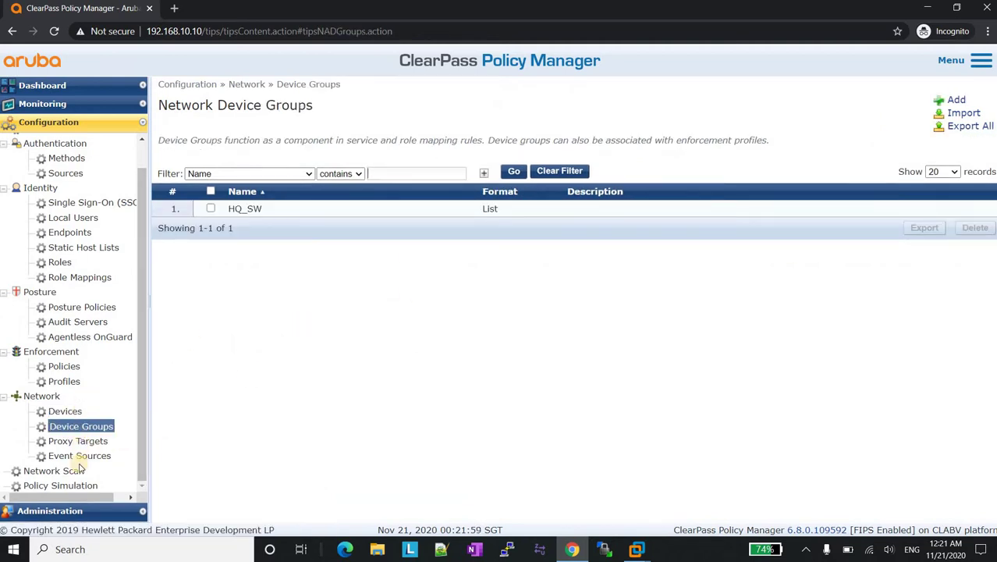
scroll(128, 282, up, 1)
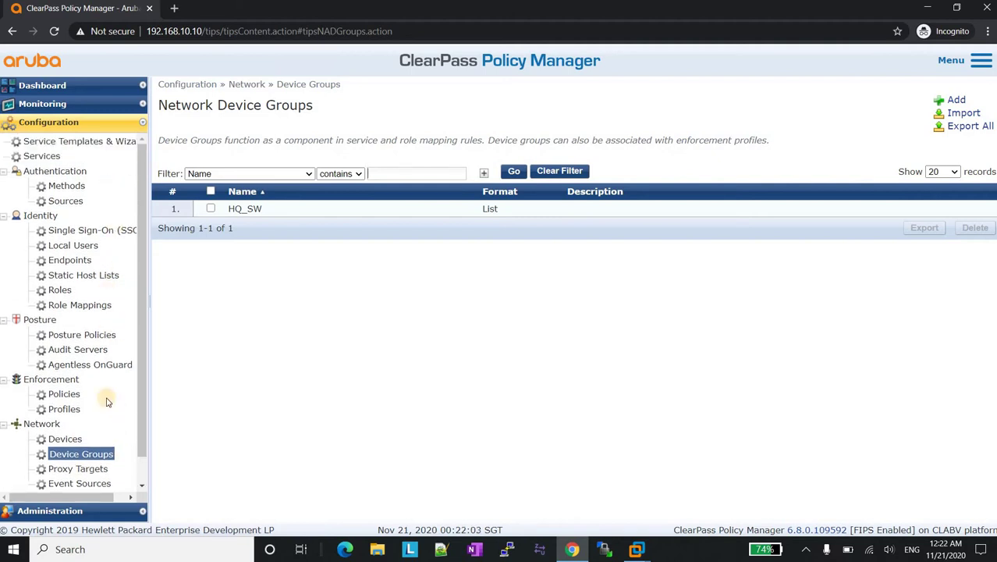
Expand Users and Privileges in the administration section and review the Admin Users and Admin Privileges lists
click(50, 510)
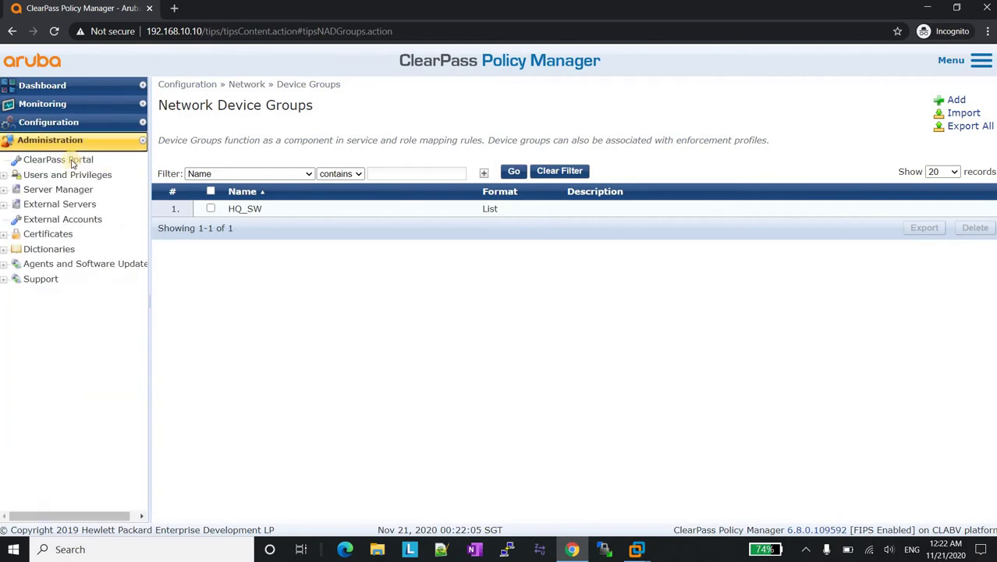
click(67, 175)
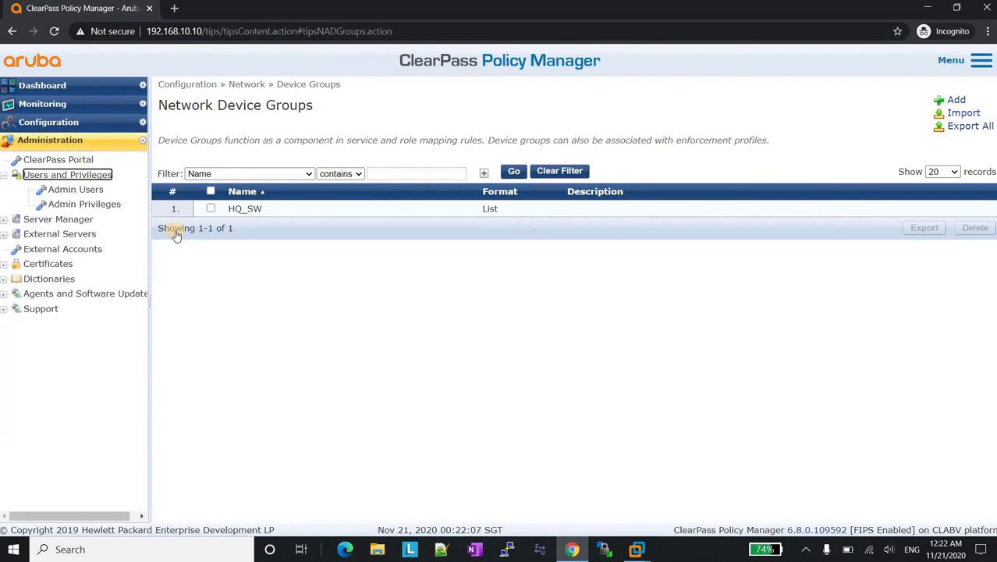
click(76, 189)
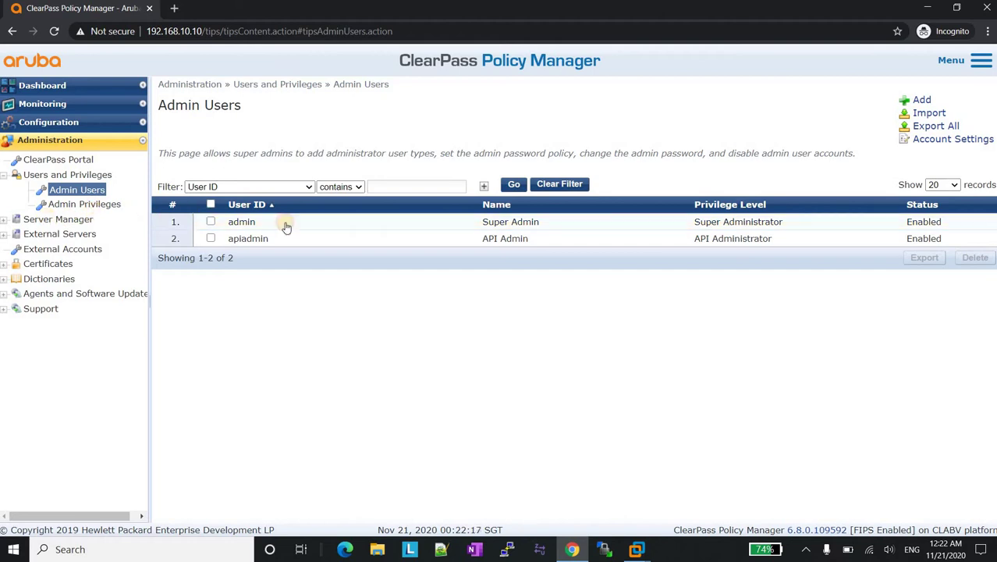
click(84, 204)
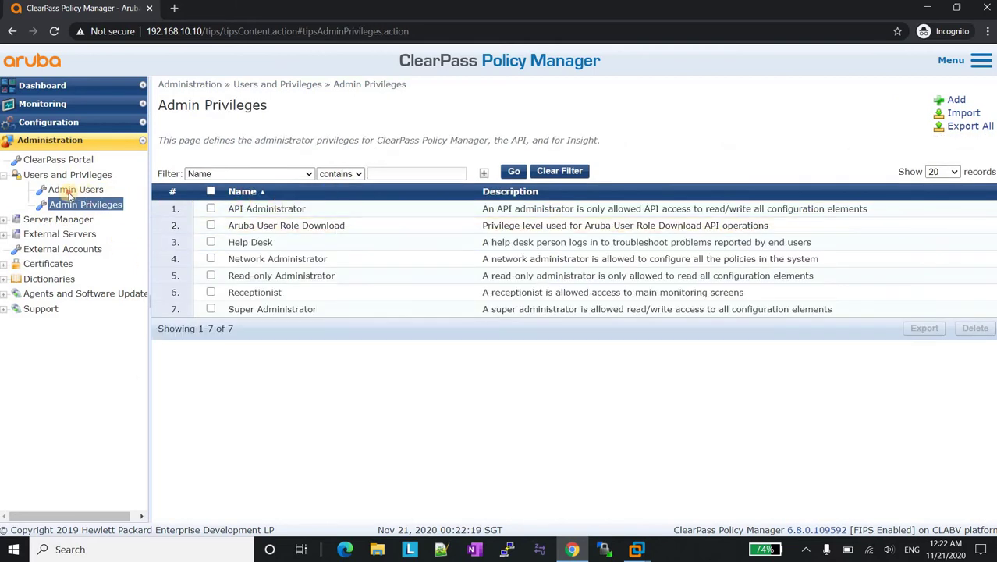
click(72, 190)
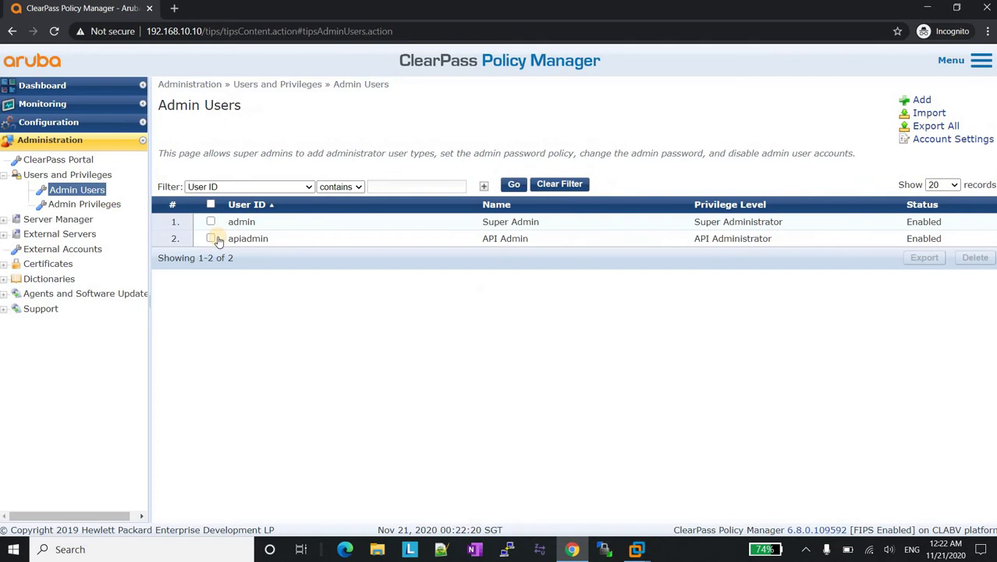
click(84, 204)
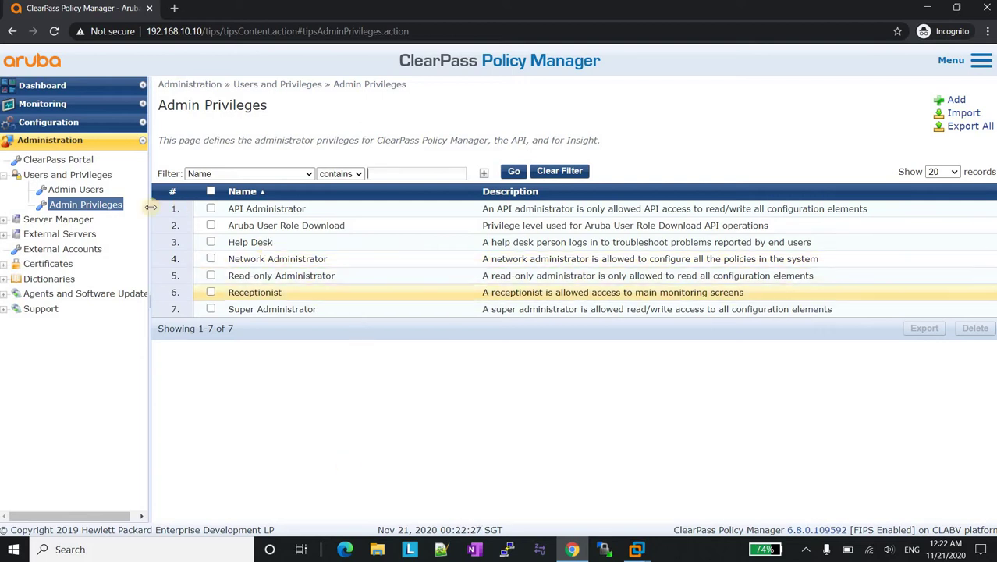
View the form for adding an admin user, check its privilege level options and close it without adding anyone
click(86, 189)
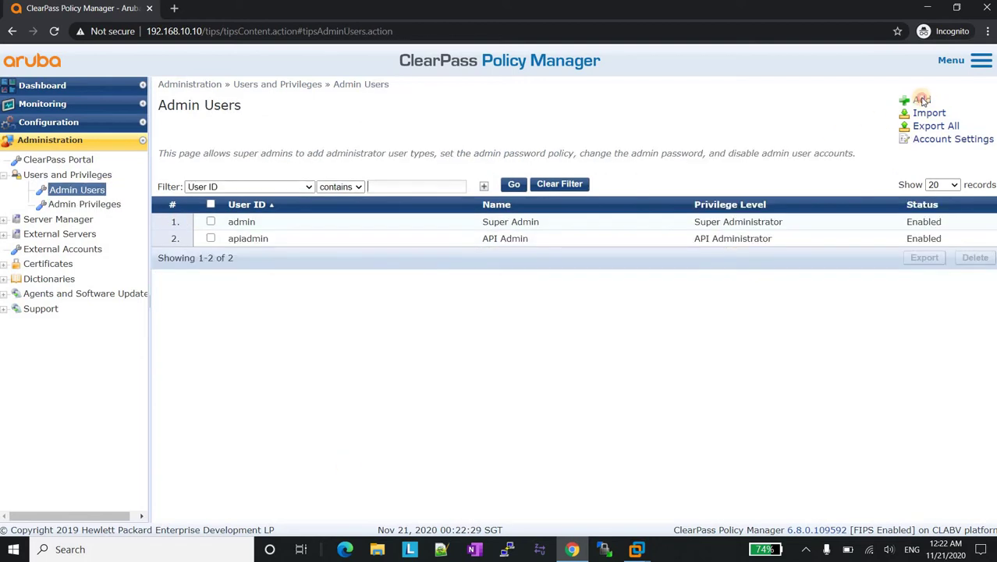
click(922, 101)
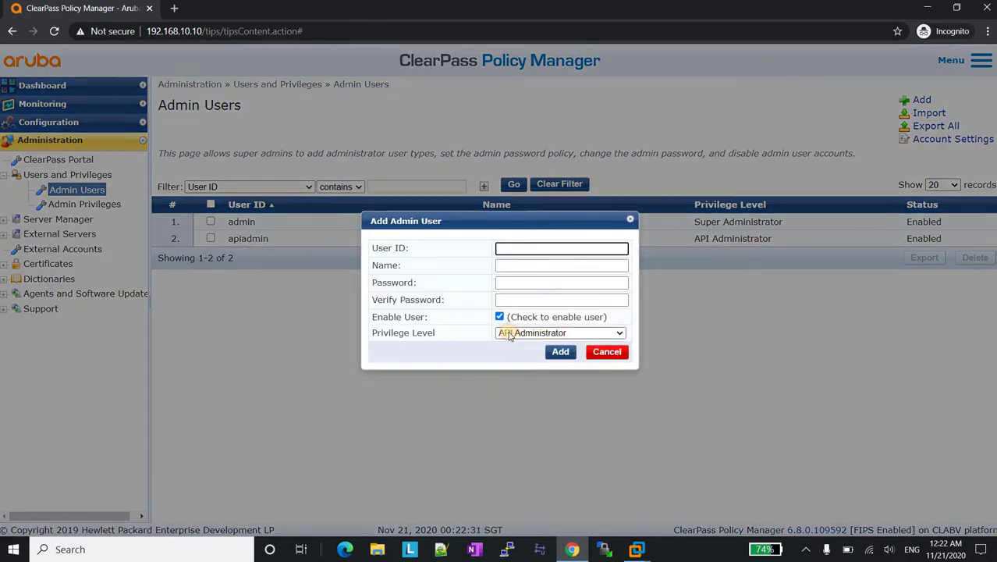
click(509, 334)
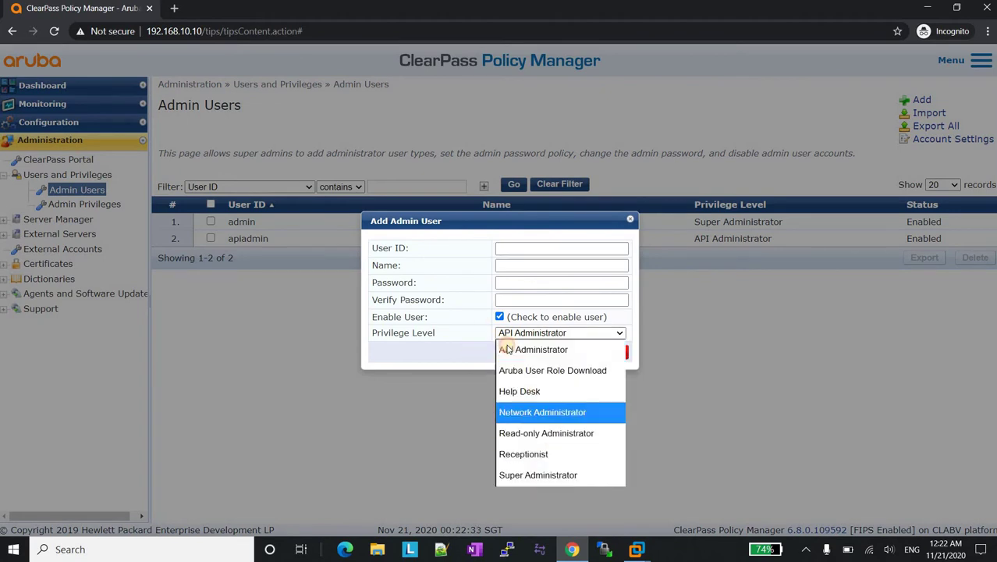
click(610, 351)
key(Escape)
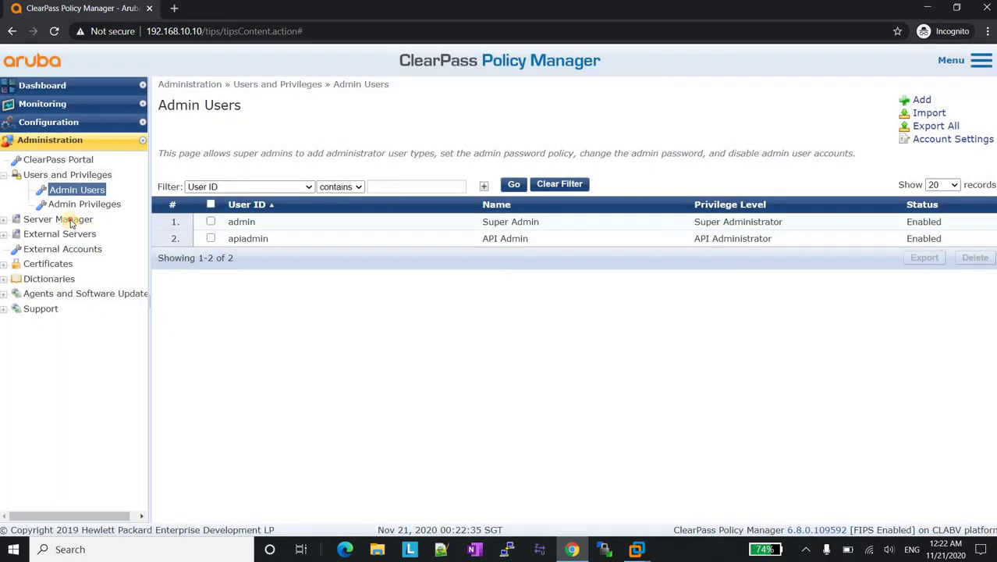
Open the Server Configuration page and view the Make Subscriber form for adding a subscriber node, leaving it without saving
click(58, 219)
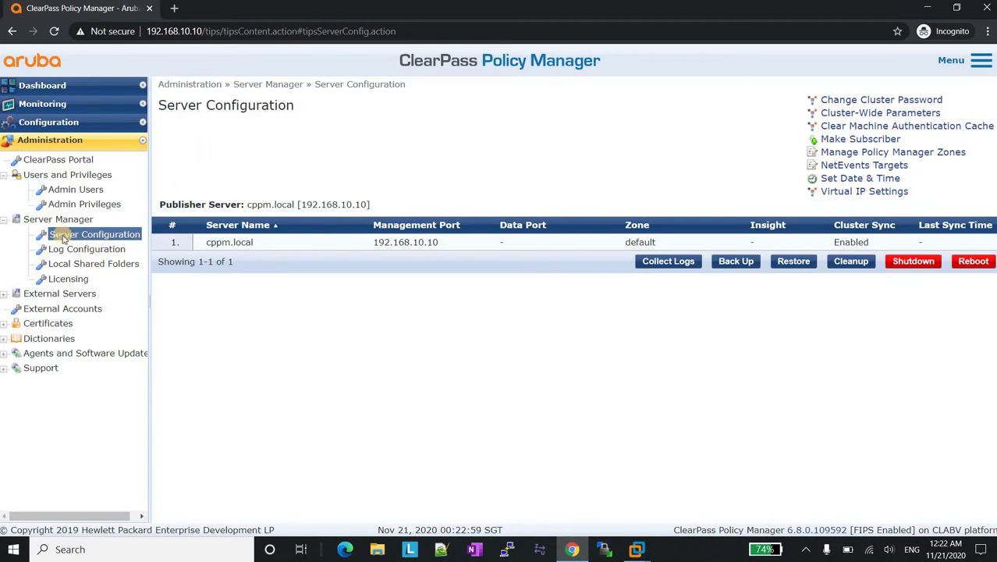
click(861, 139)
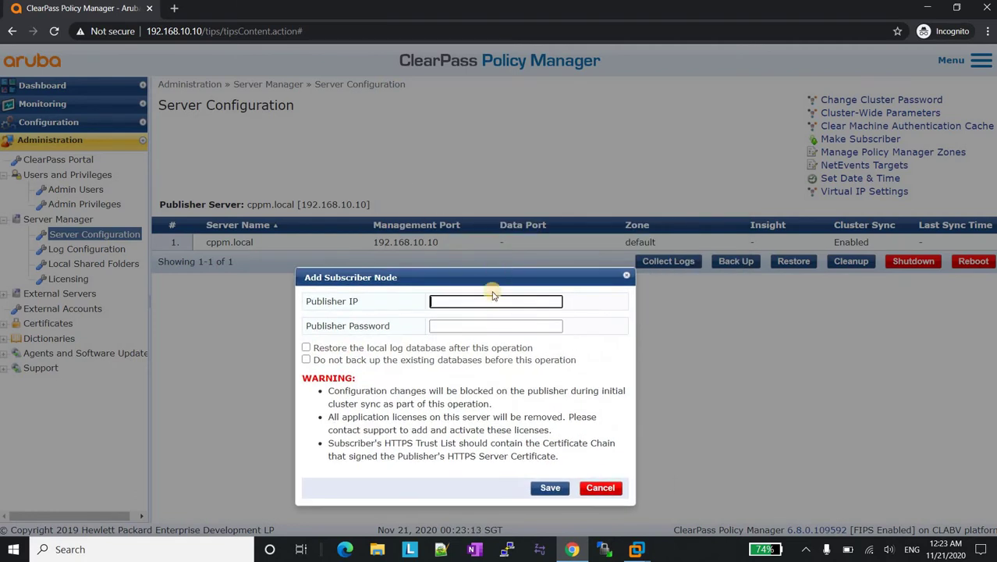
click(456, 325)
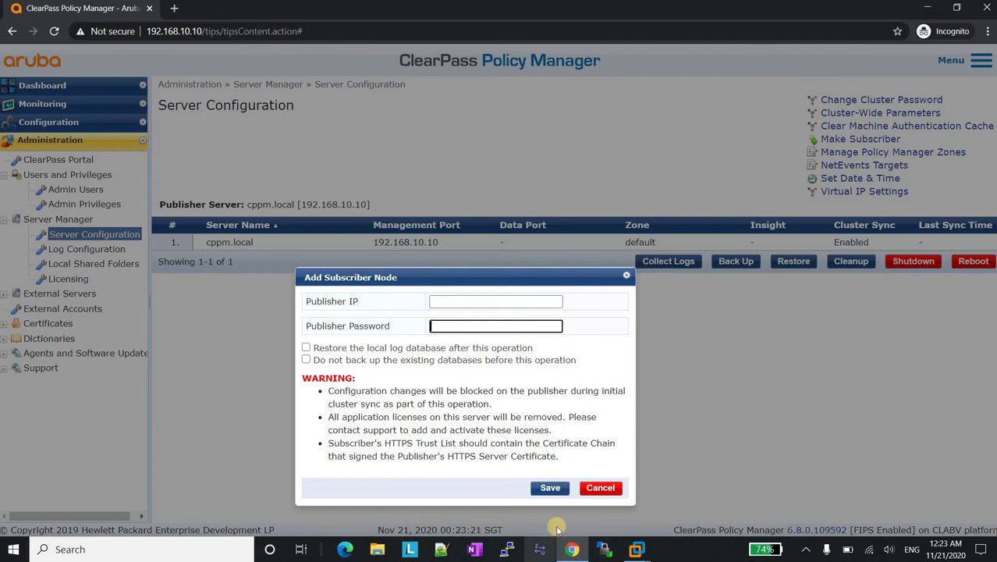
click(600, 487)
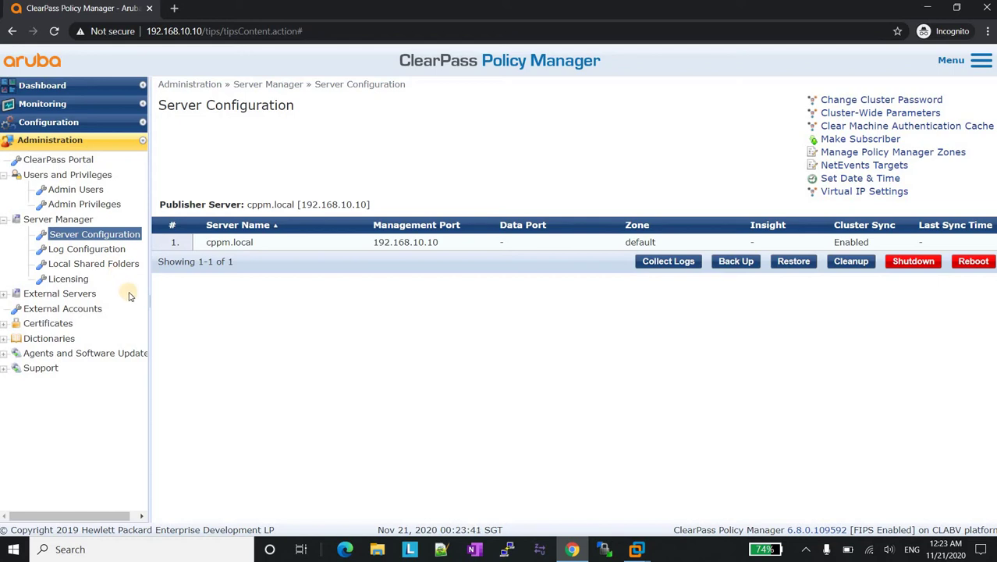
Open SNMP Trap Receivers under External Servers and check the SNMP version options in the form for adding a trap server
click(77, 296)
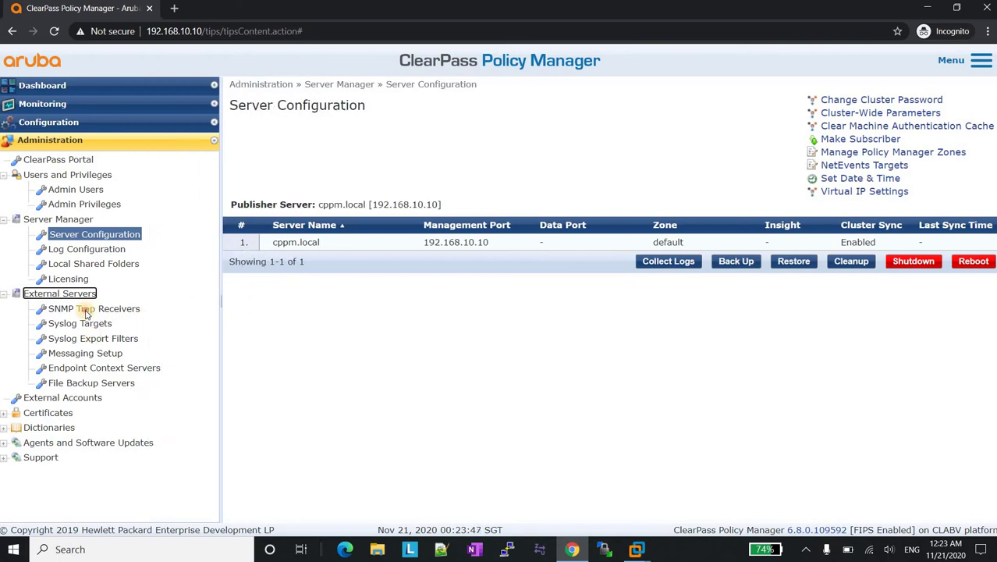
click(86, 310)
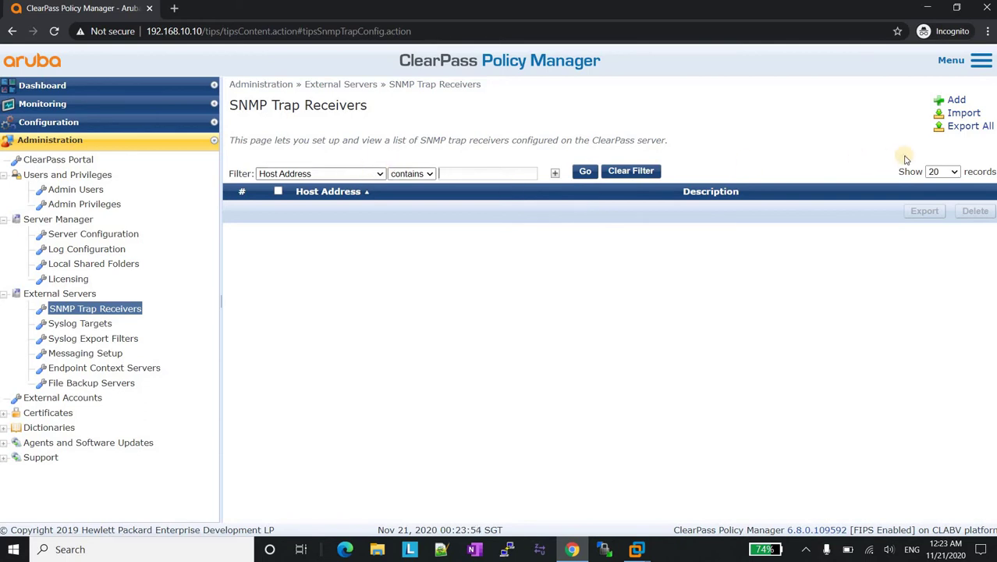
click(956, 100)
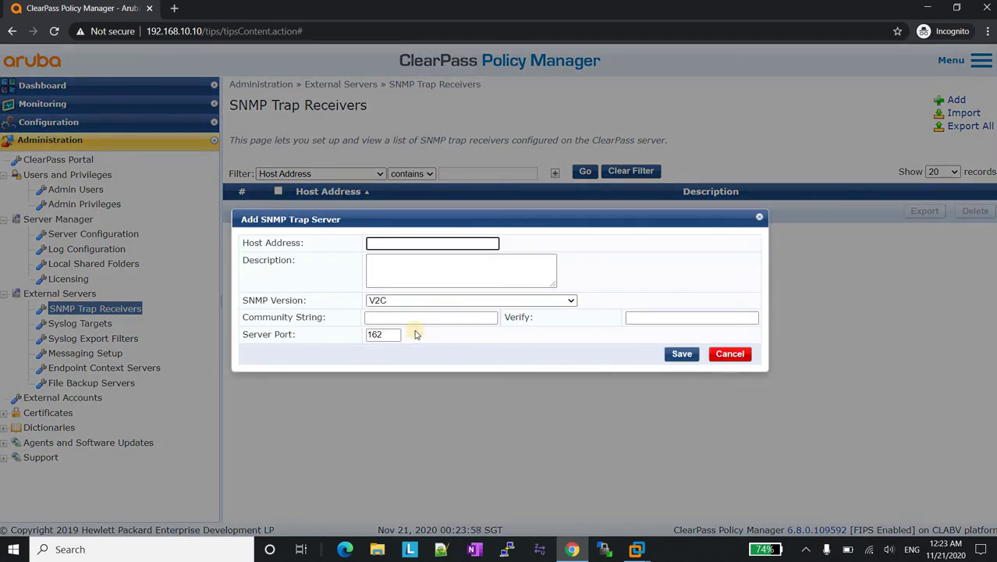
click(416, 300)
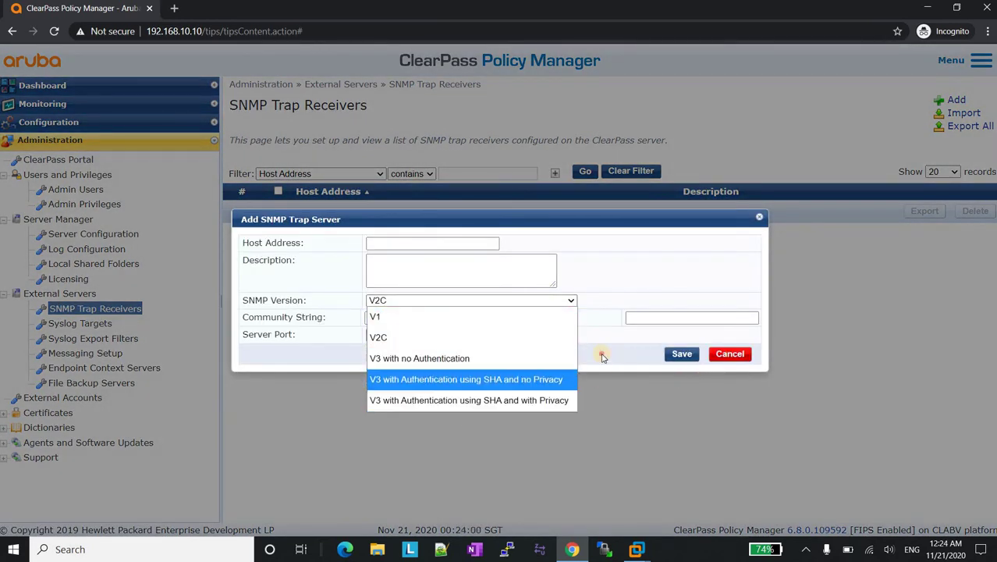
click(306, 317)
View the form for adding a syslog target on the Syslog Targets page and open the Syslog Export Filters page
click(238, 319)
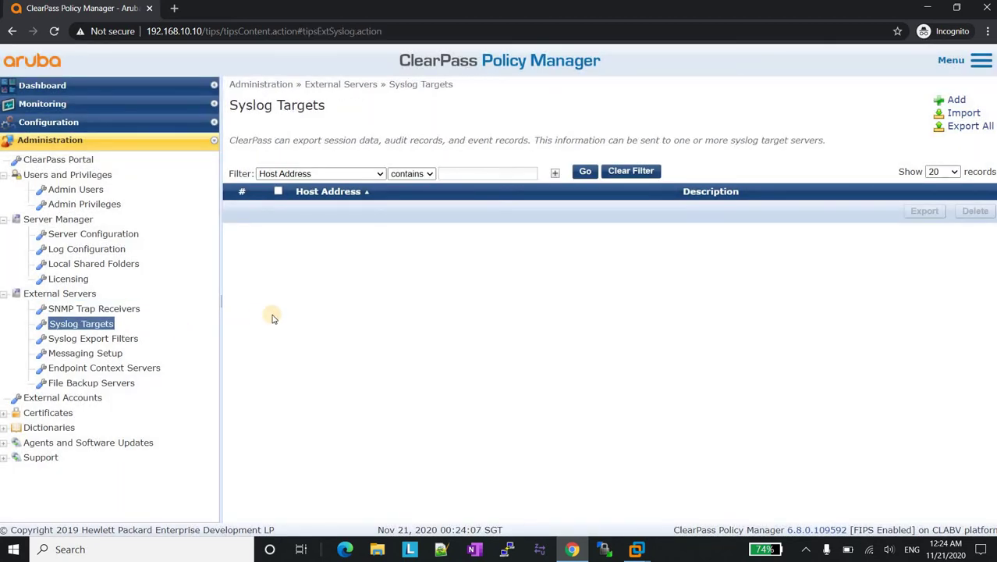
click(956, 100)
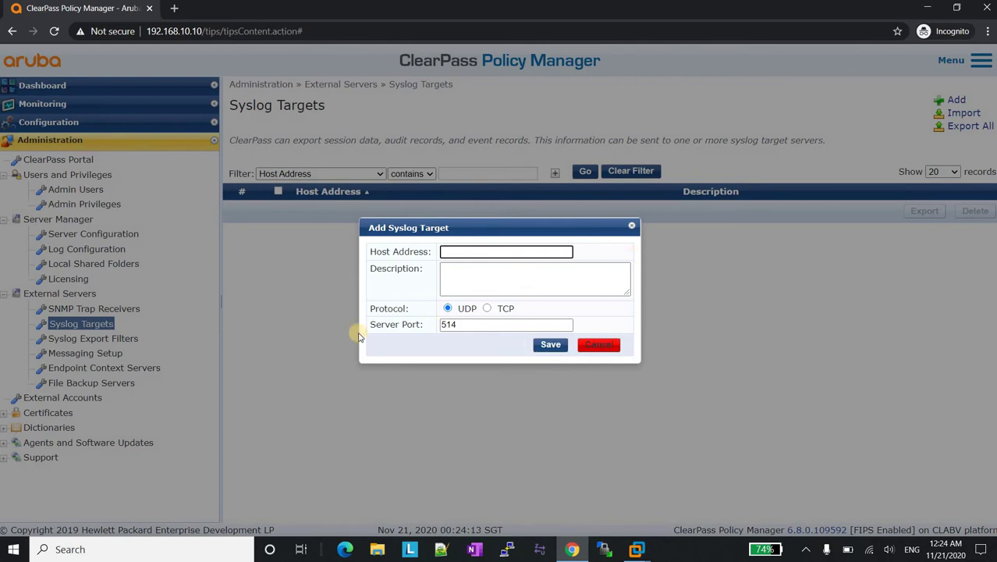
key(Escape)
click(113, 340)
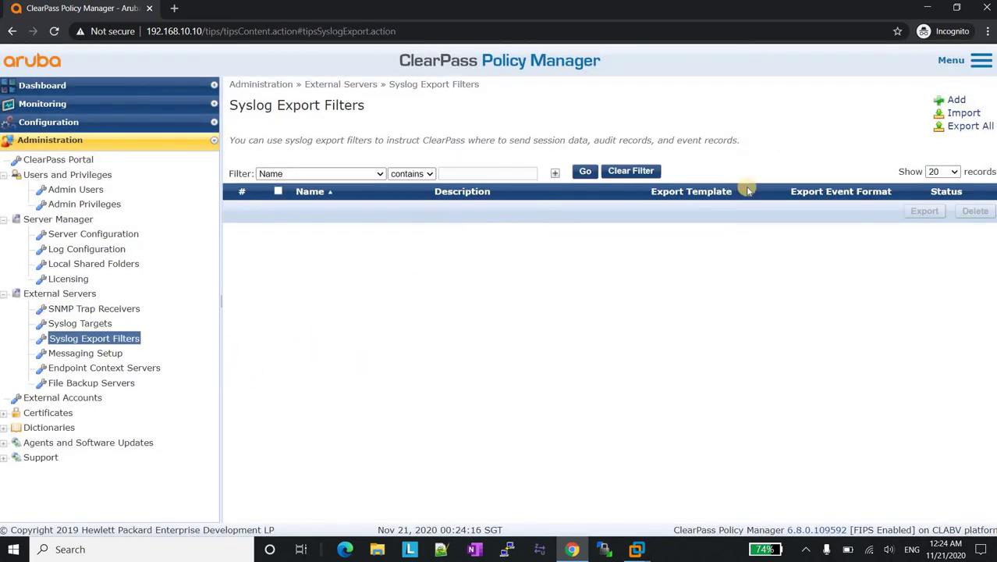
Open the form for adding a syslog export filter and review its export template and syslog server options
click(952, 101)
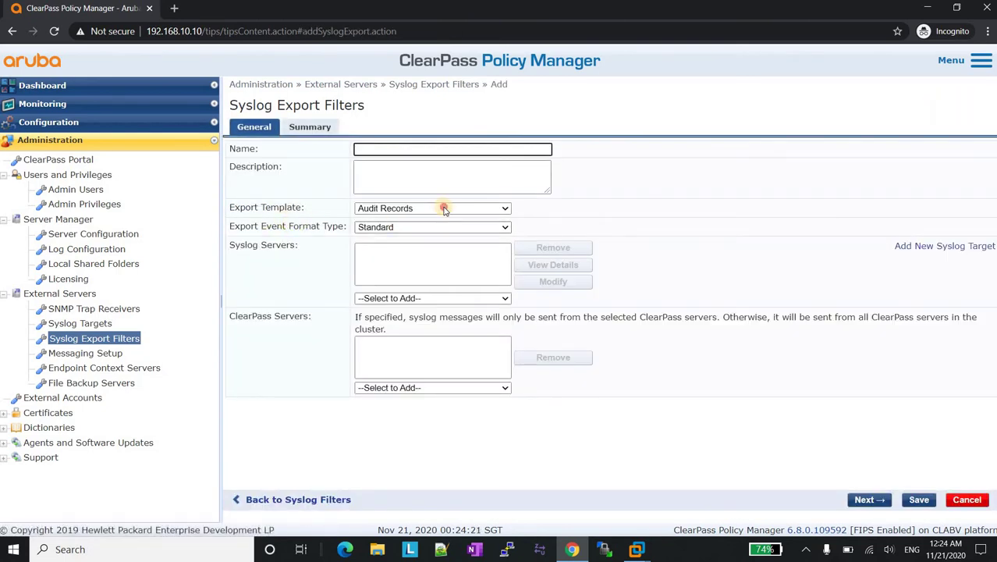
click(411, 209)
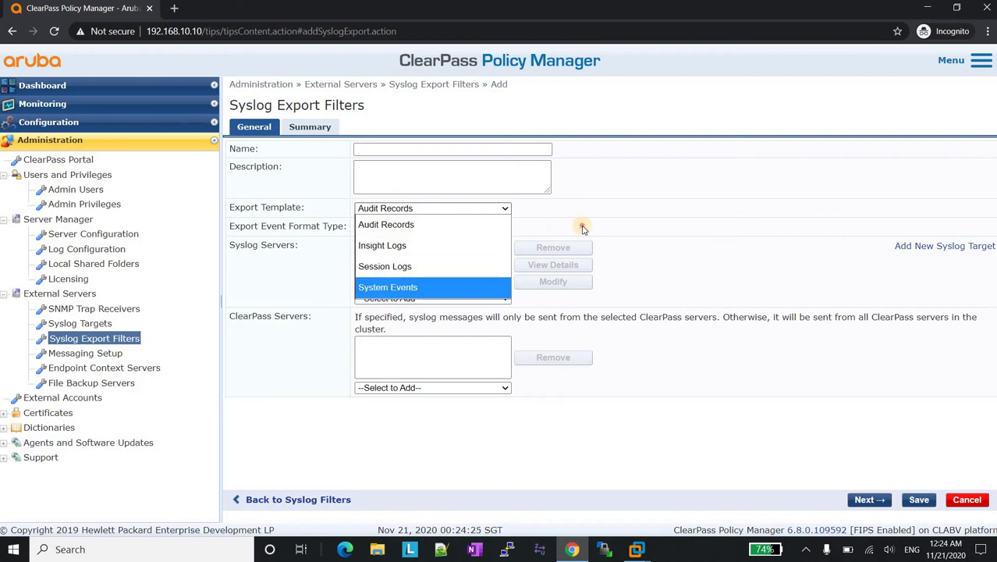
click(630, 281)
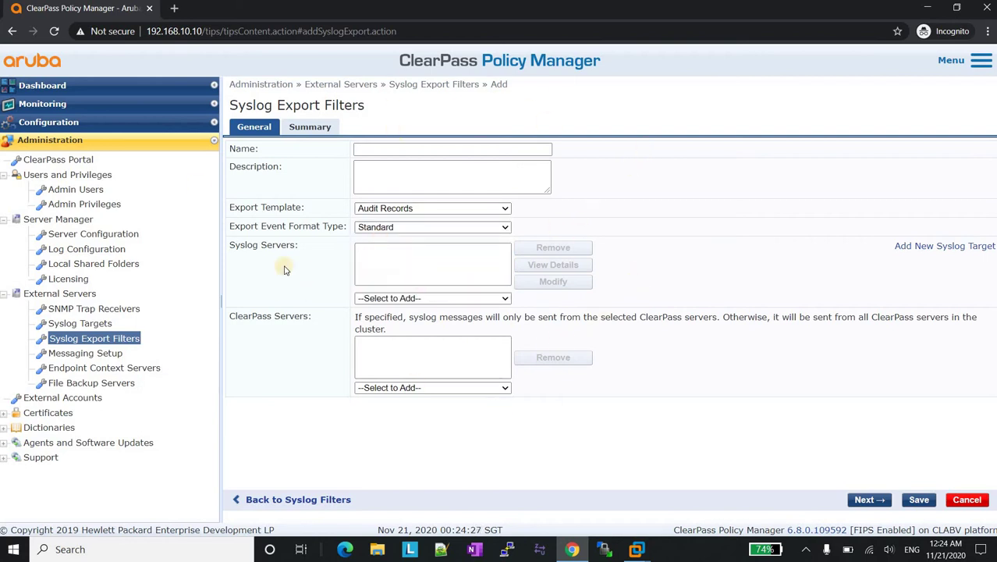
click(398, 210)
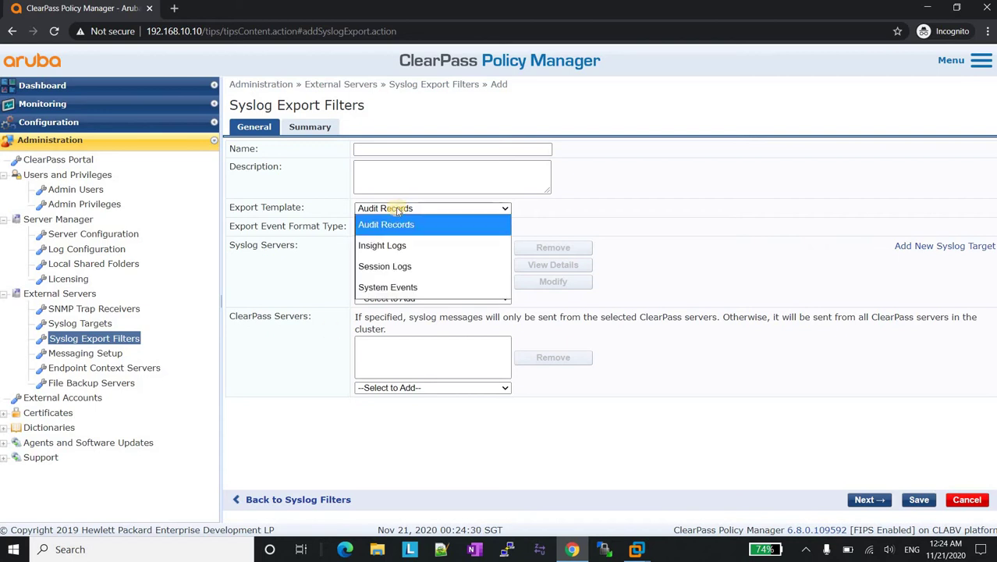
click(297, 217)
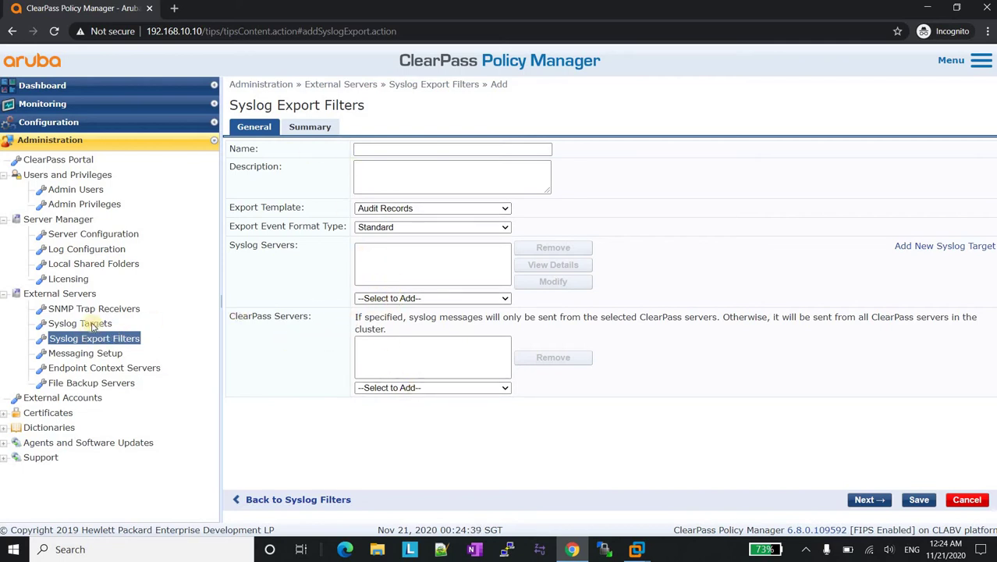
click(399, 298)
click(156, 326)
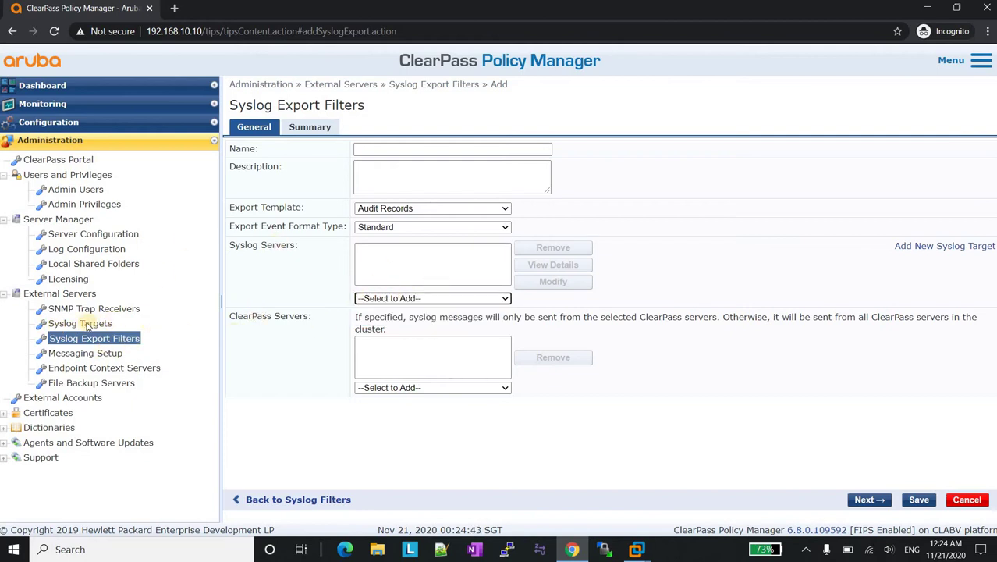
click(389, 300)
click(417, 341)
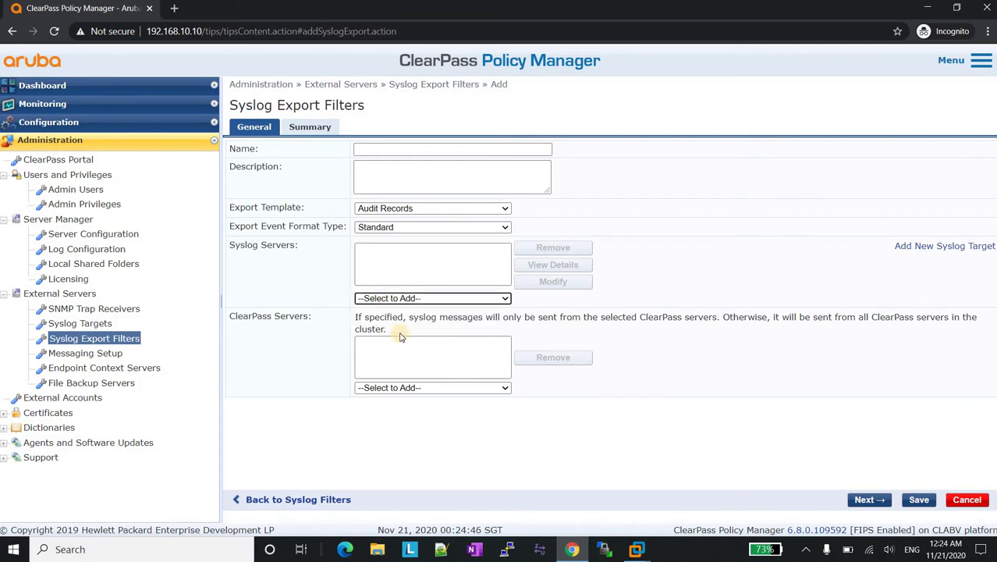
Try 192.168.10.10 as the export filter's ClearPass server, remove it again and leave the form without saving
click(433, 388)
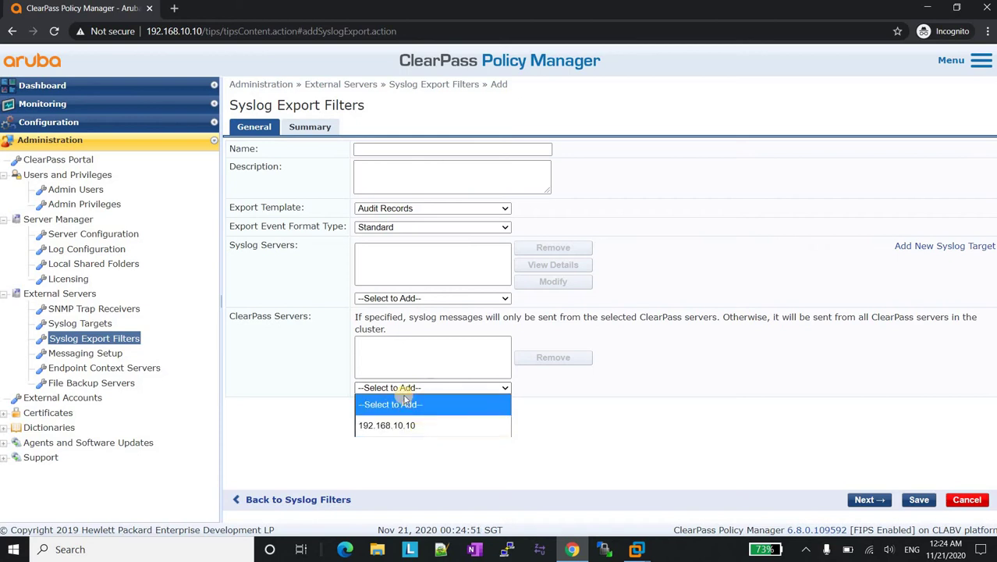
key(Down)
key(Return)
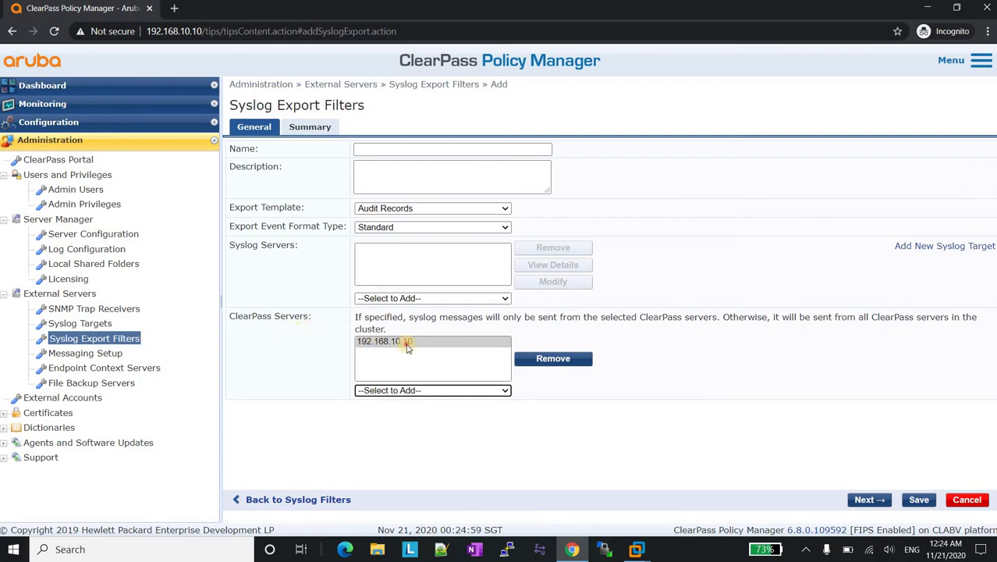
click(561, 358)
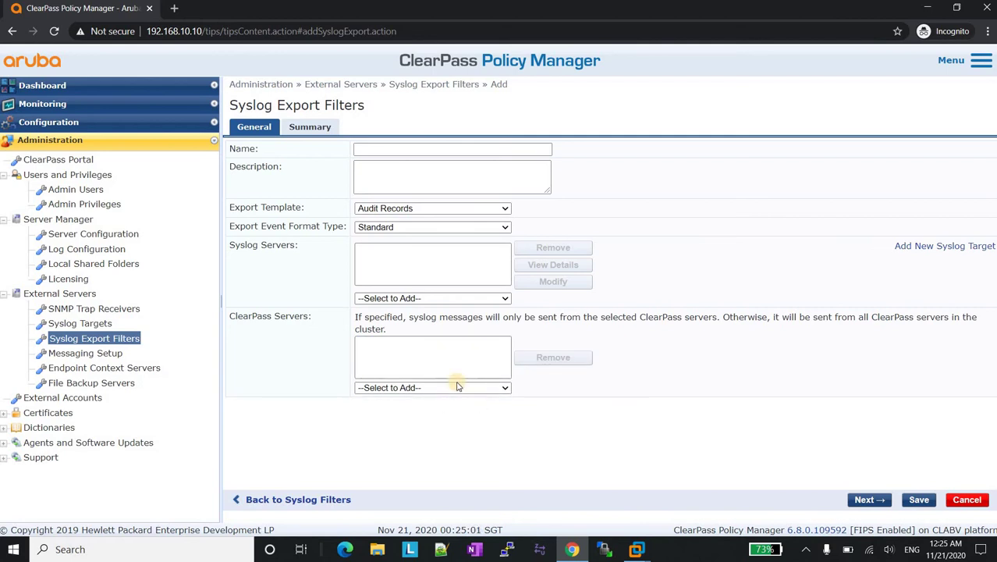
click(472, 388)
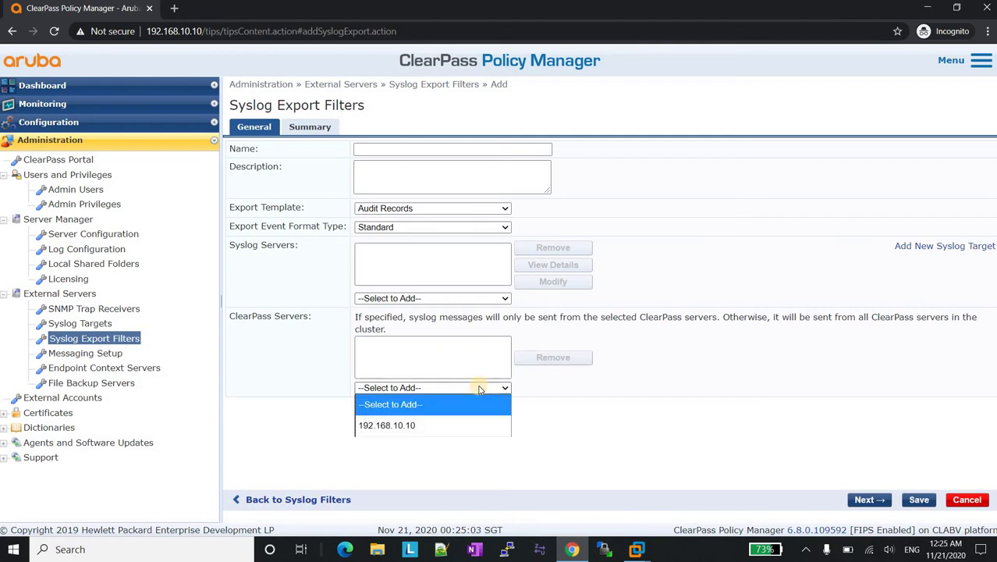
click(480, 388)
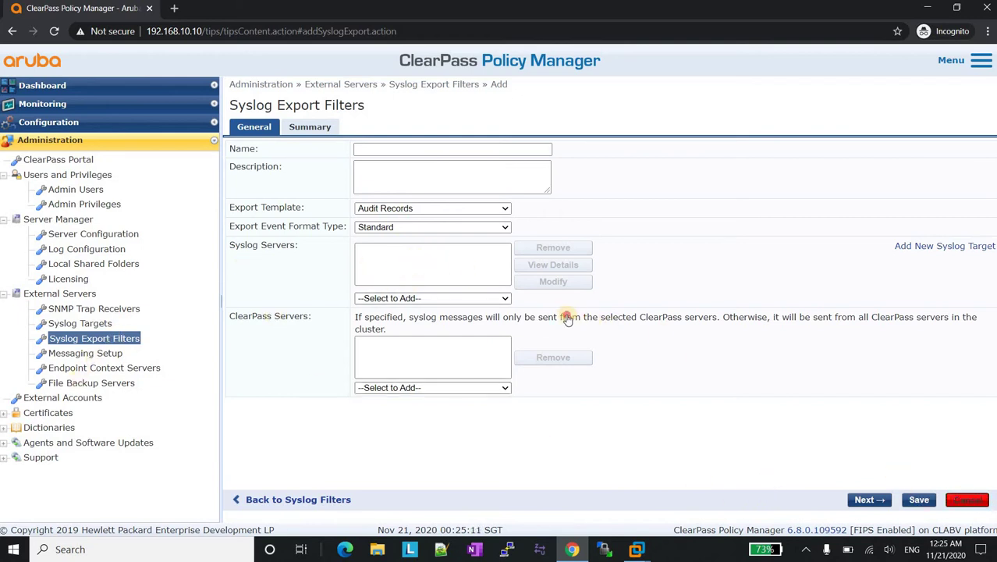
click(136, 338)
key(Return)
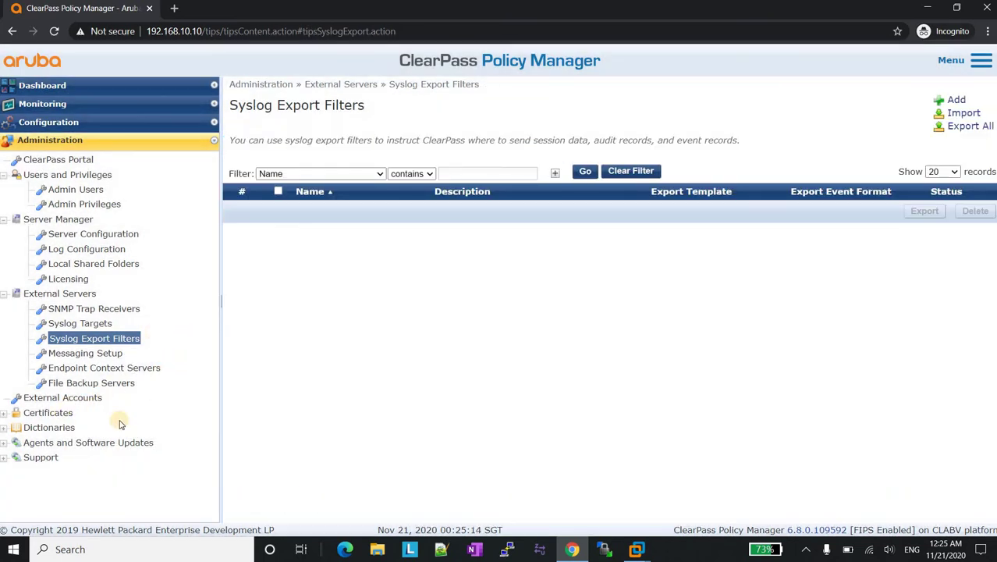
Open the Certificate Store and view the signing request form's key type and digest options and the certificate import form, submitting neither
click(77, 416)
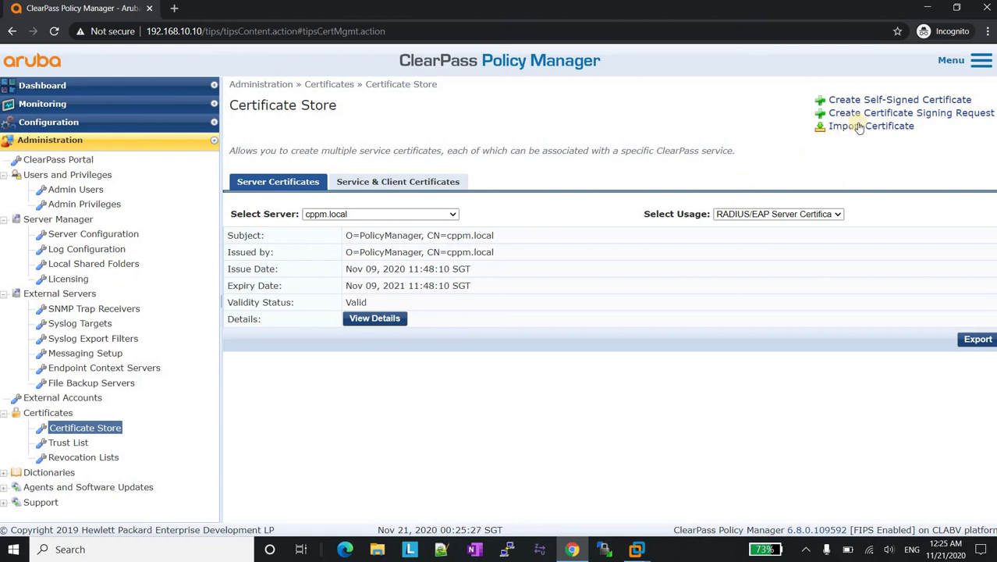
click(879, 114)
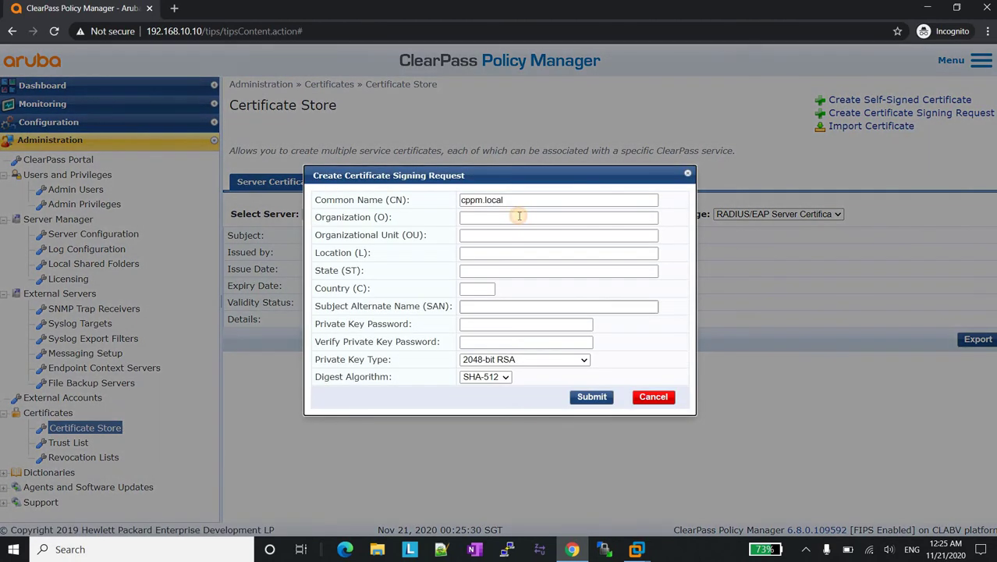
click(519, 217)
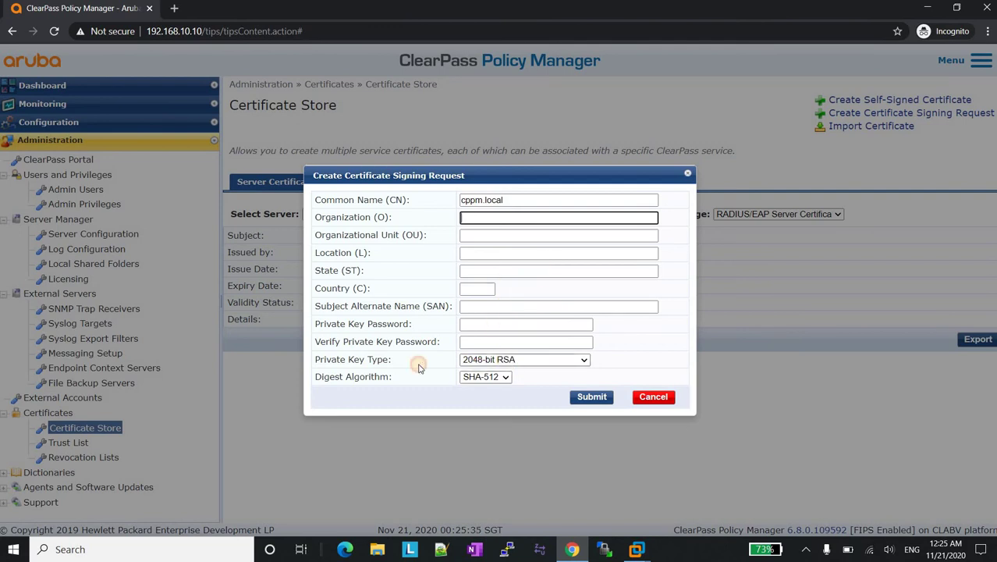
click(492, 361)
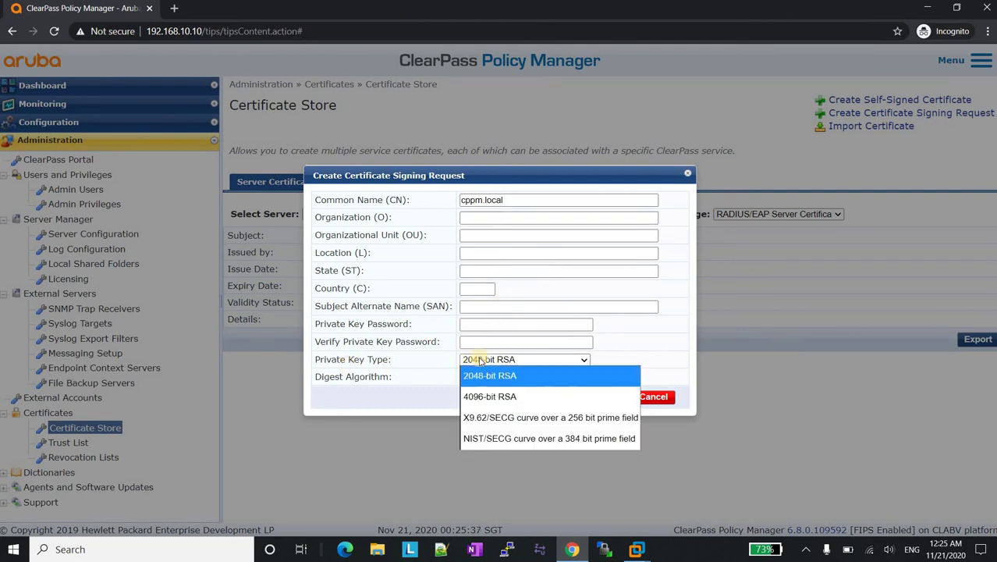
click(498, 378)
click(484, 377)
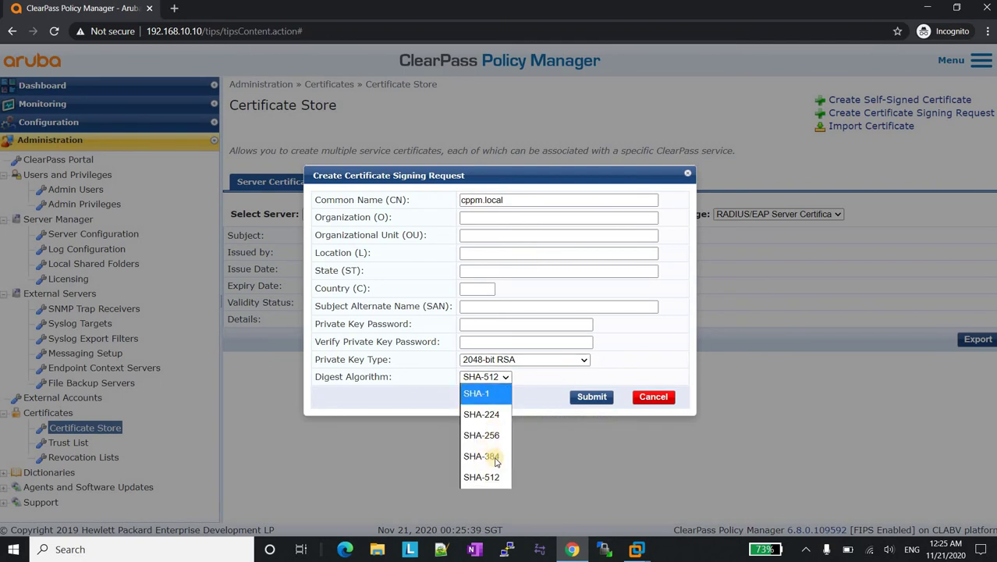
click(595, 341)
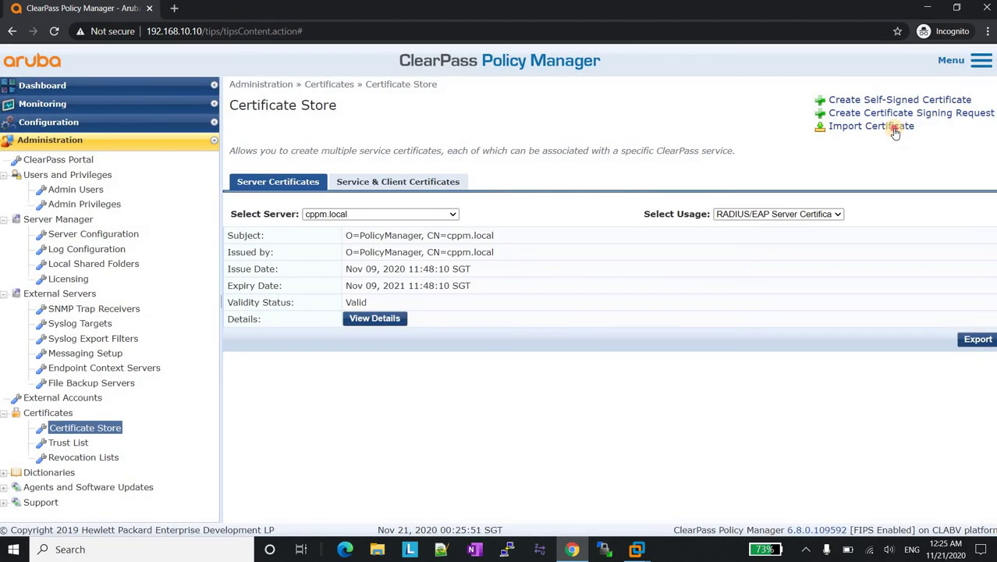
click(897, 127)
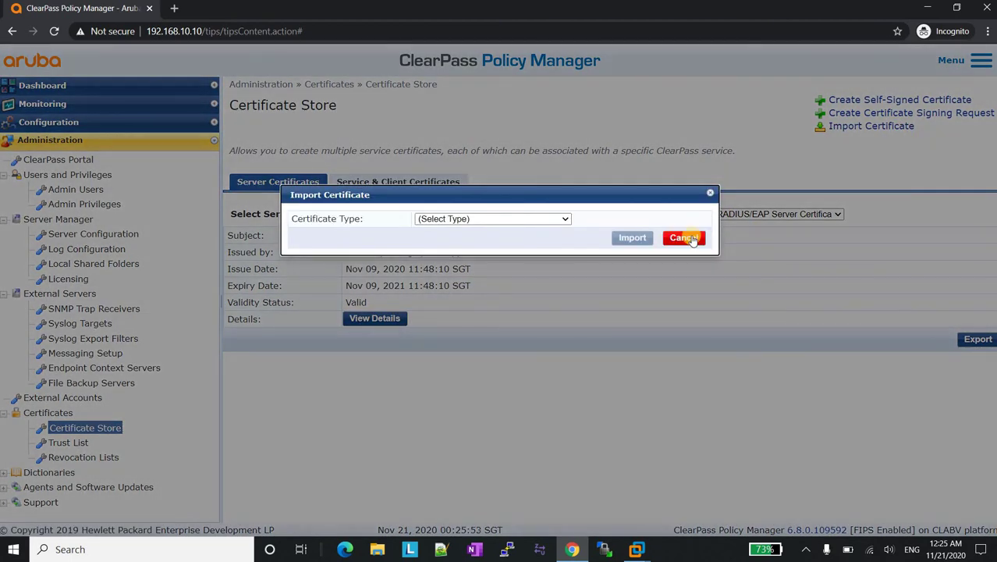
click(686, 238)
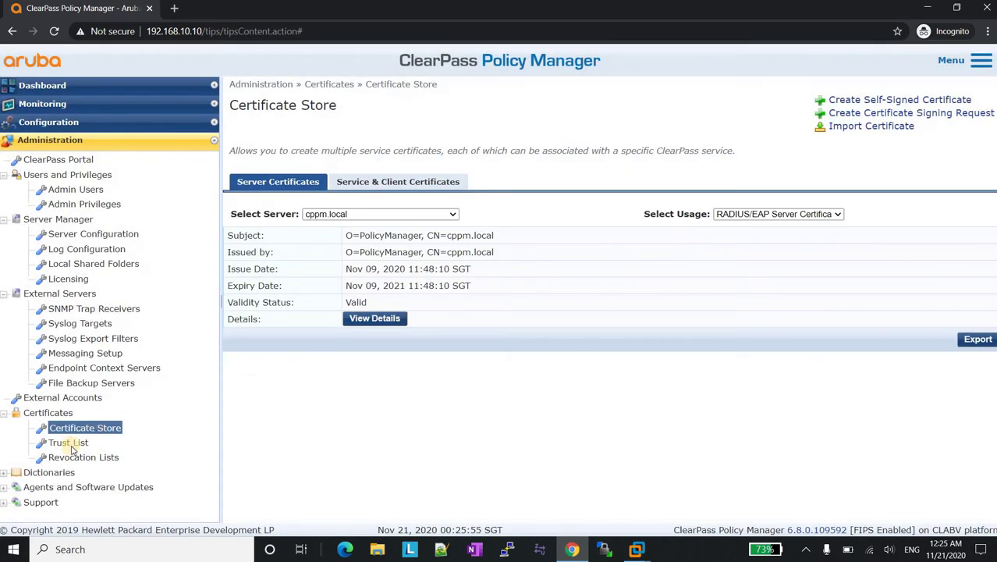
Open the certificate Trust List and view the Add Certificate form with its EAP and Others usages, cancelling without adding one
click(71, 448)
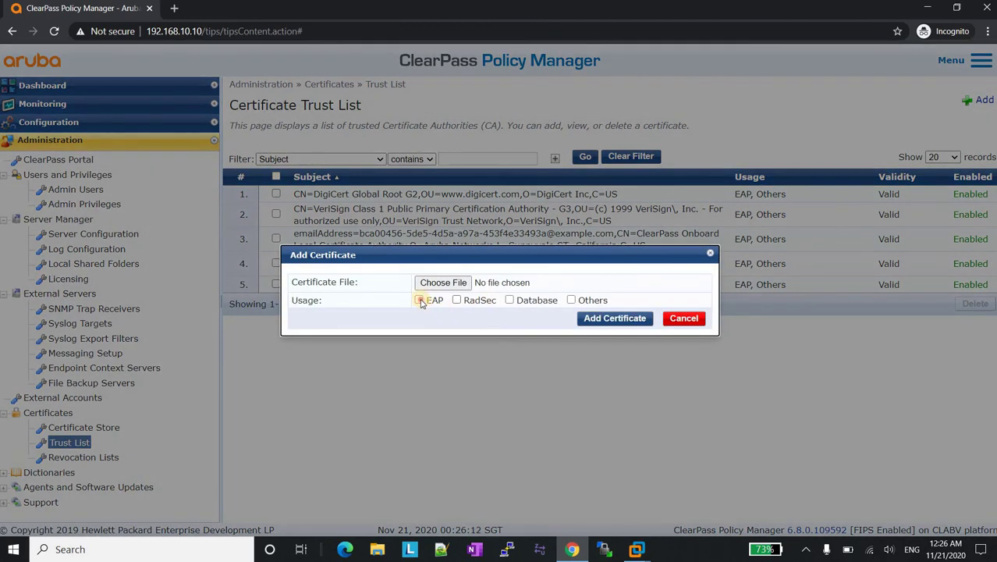
click(420, 300)
click(573, 300)
click(684, 318)
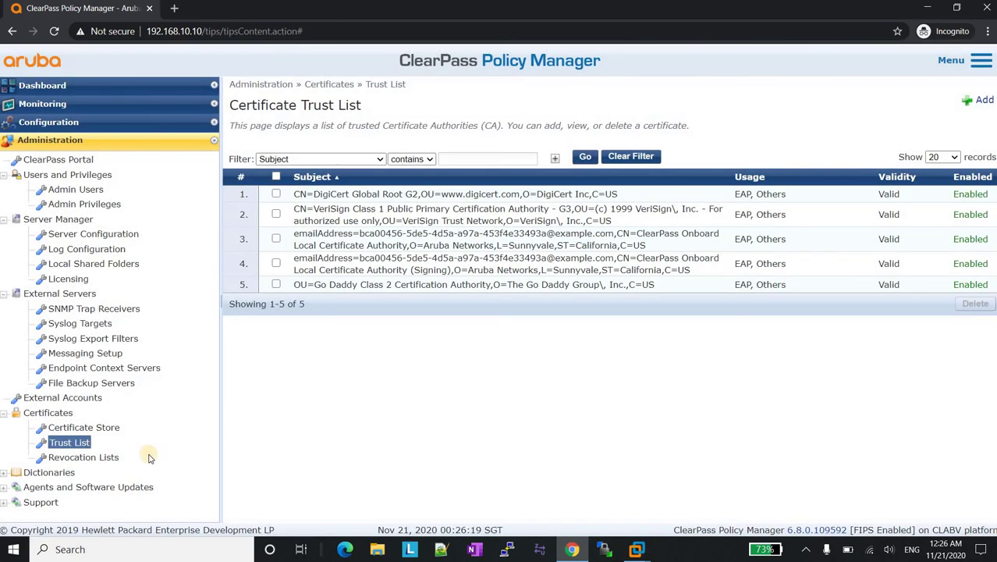
View the certificate Revocation Lists page and the OnGuard Settings page with its list of agent installers
click(84, 459)
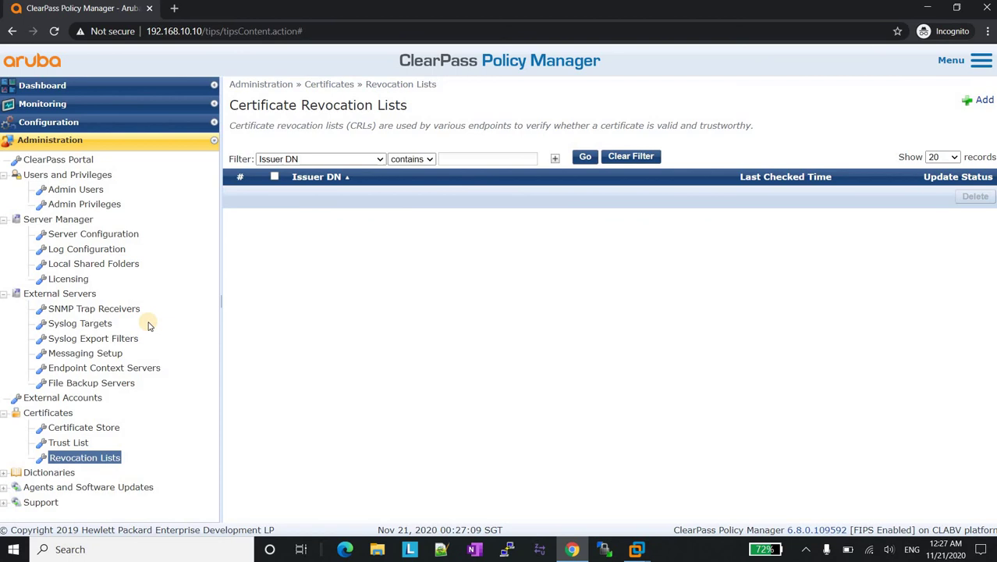
click(132, 487)
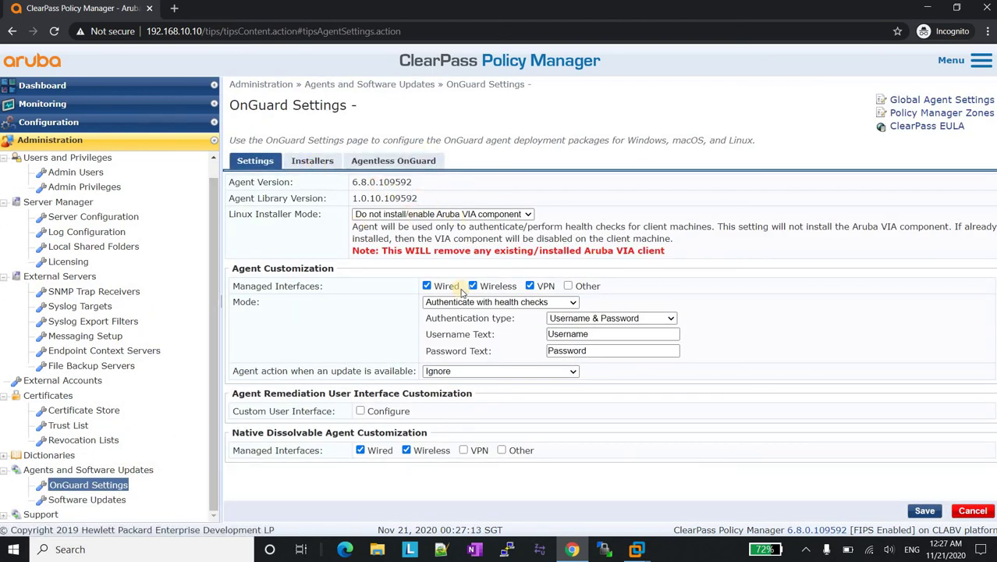
click(312, 160)
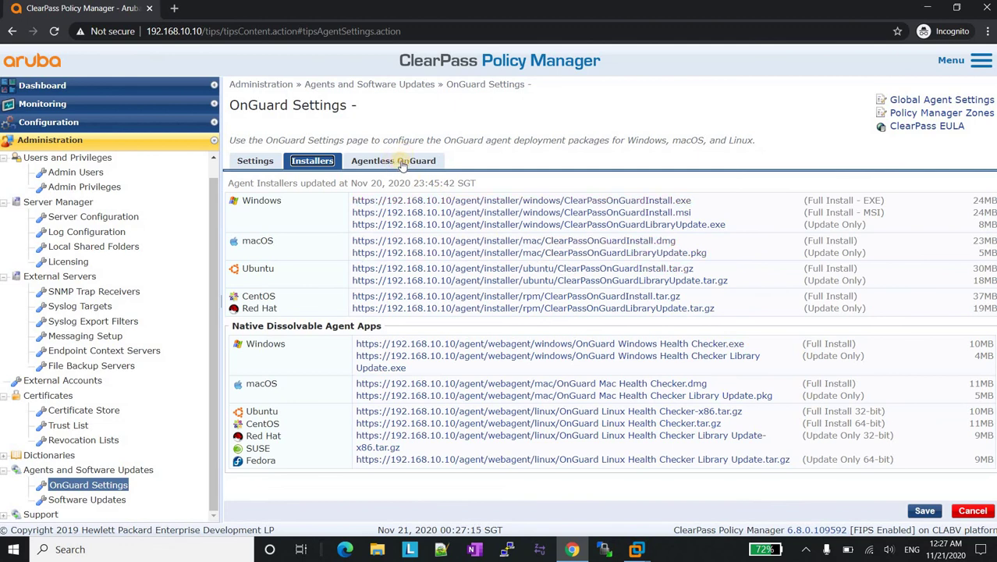
Open the Software Updates page and check the software version in the Policy Manager system information
click(106, 499)
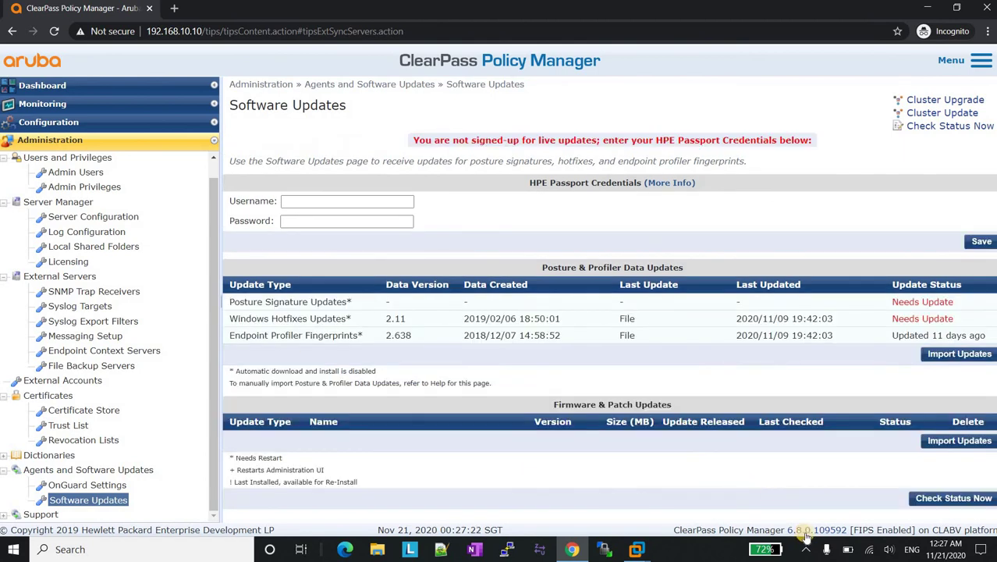
click(806, 534)
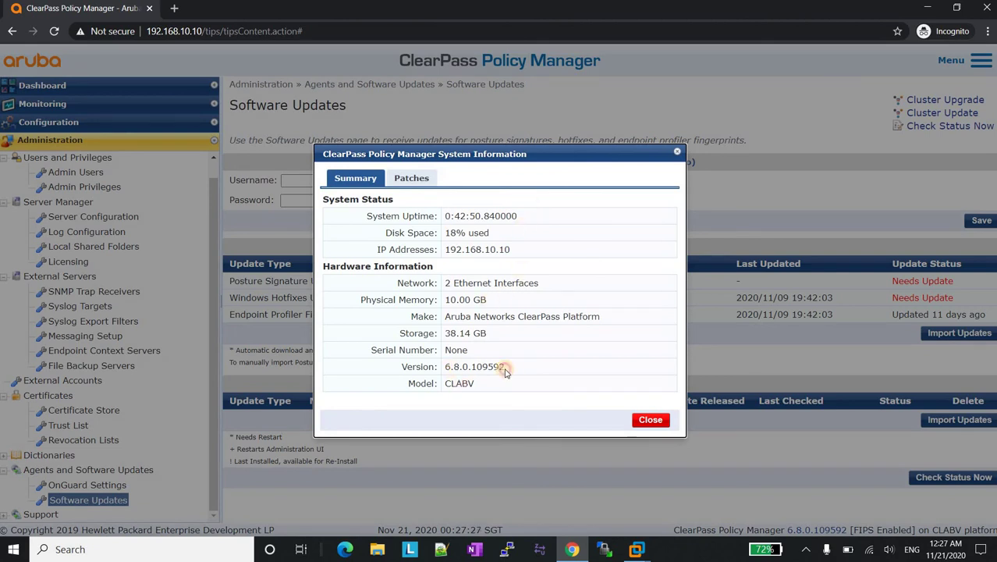
drag(452, 367, 504, 367)
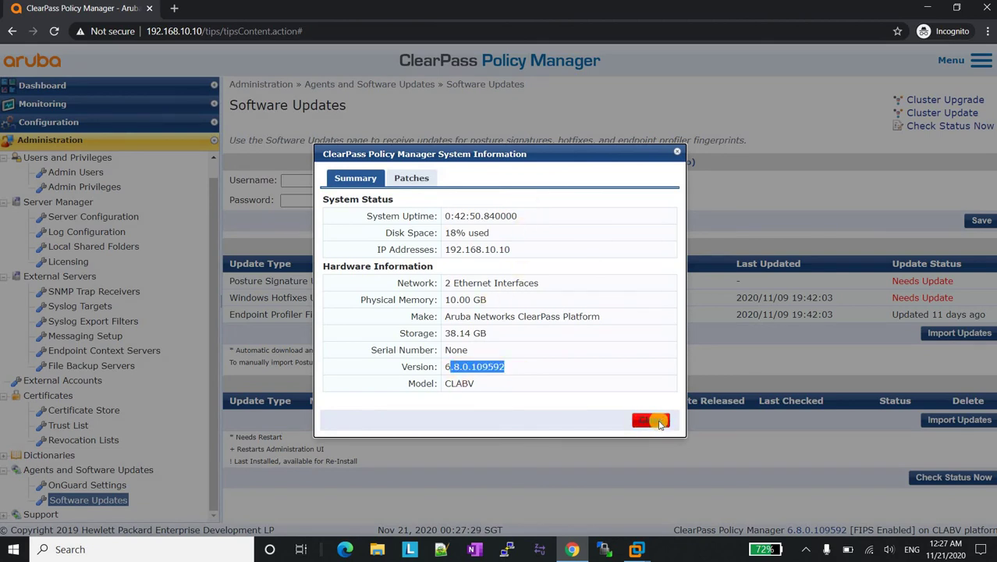
click(652, 421)
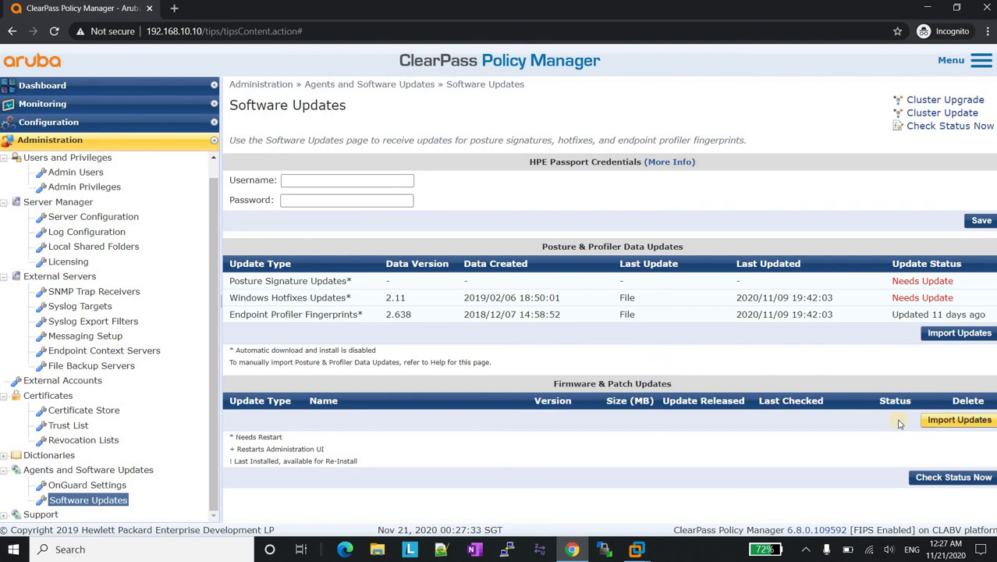
View the import form for firmware and patch updates without importing, and examine the HPE Passport credential fields and updates table
click(928, 421)
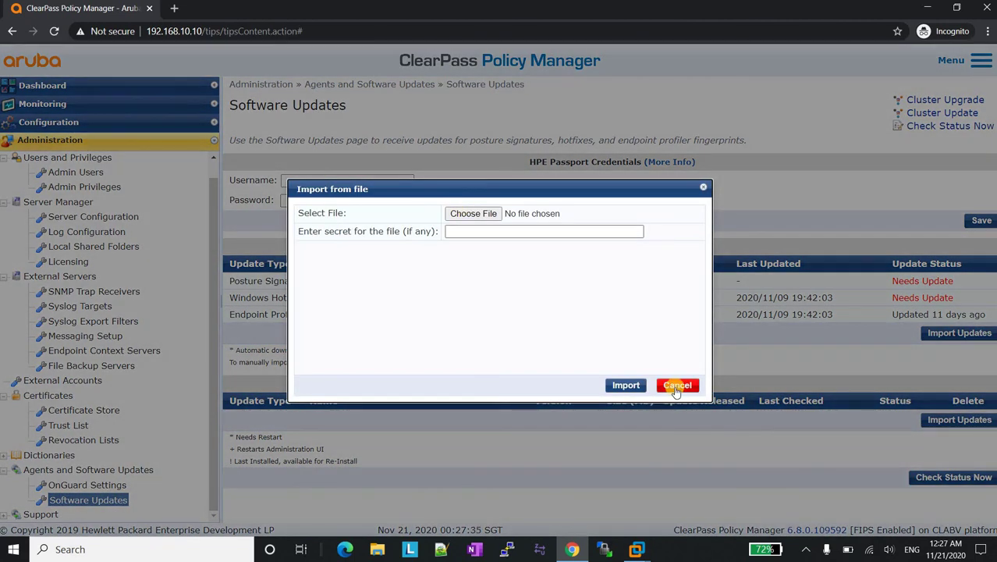
click(676, 386)
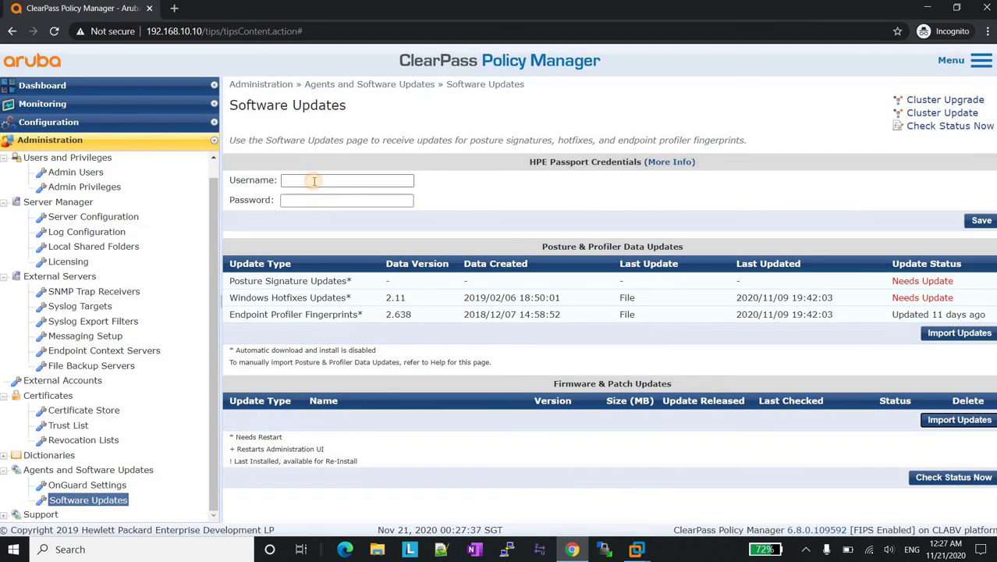
click(313, 199)
click(312, 182)
click(348, 196)
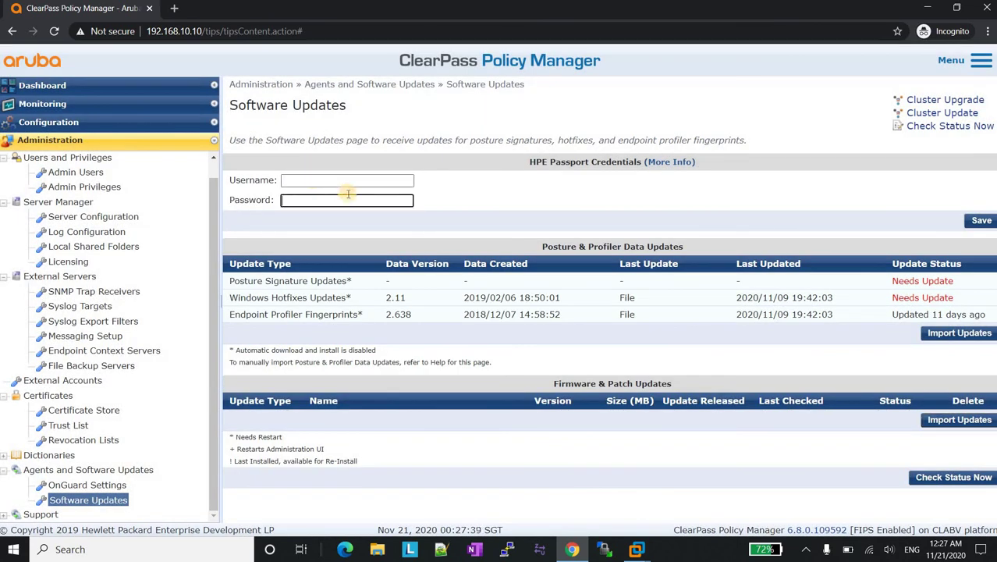
key(shift+Tab)
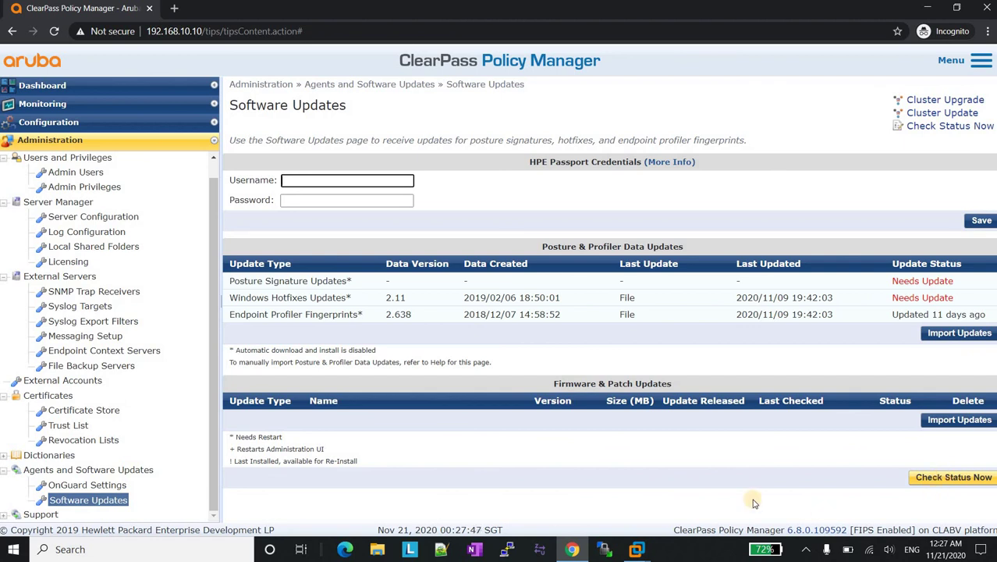
drag(550, 443, 544, 411)
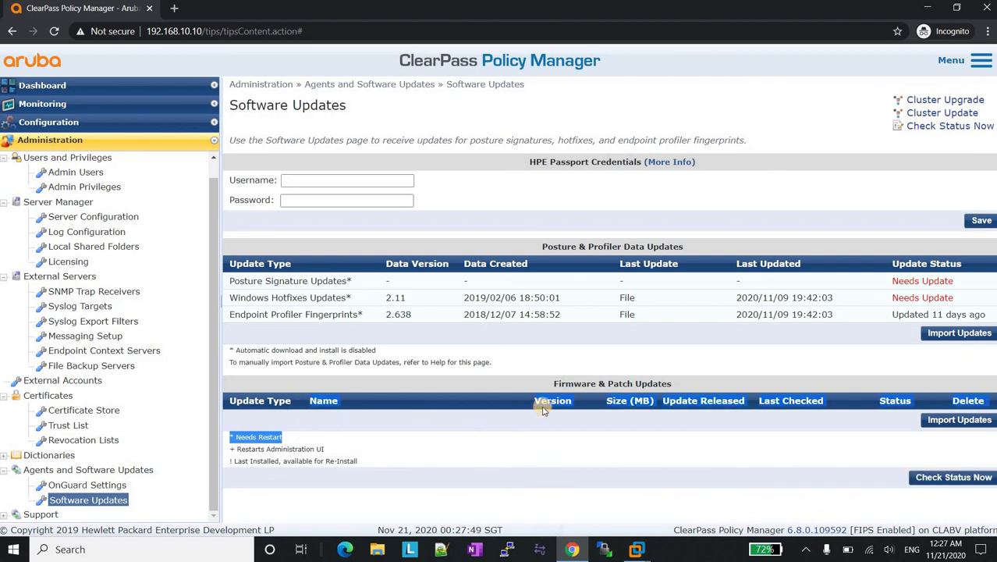
Examine the file and secret fields of the Firmware & Patch Updates import form and close it without importing
click(355, 437)
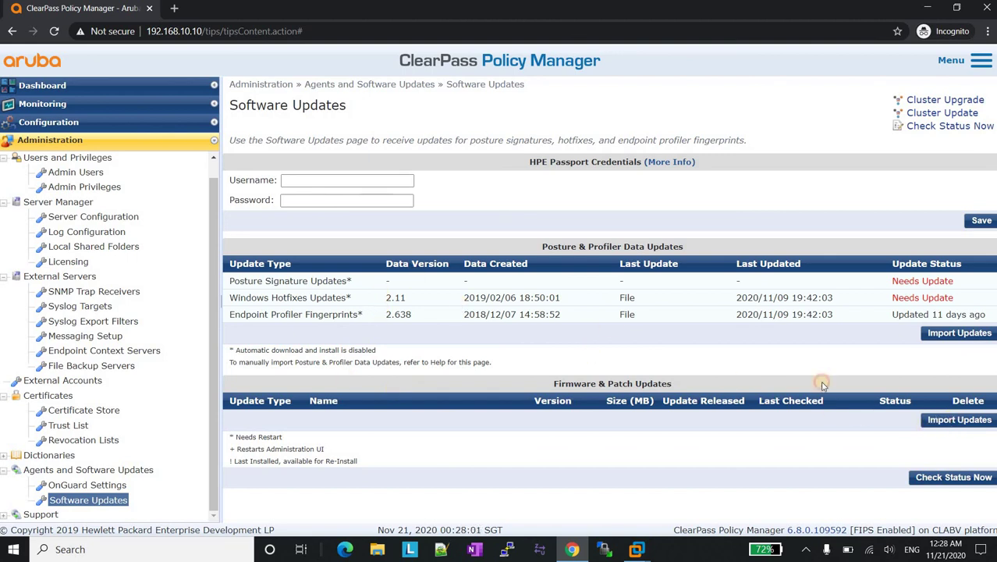
click(959, 419)
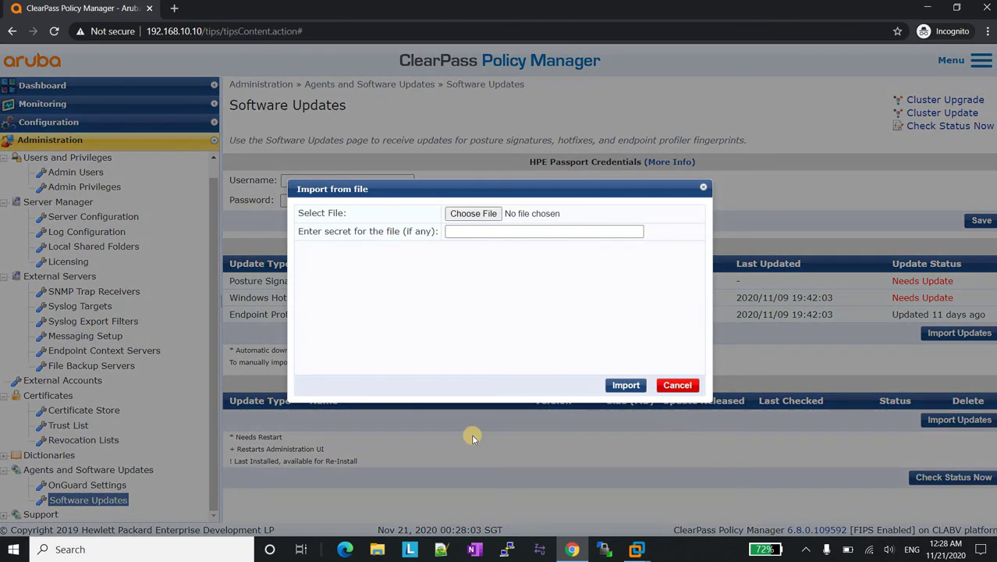
key(Escape)
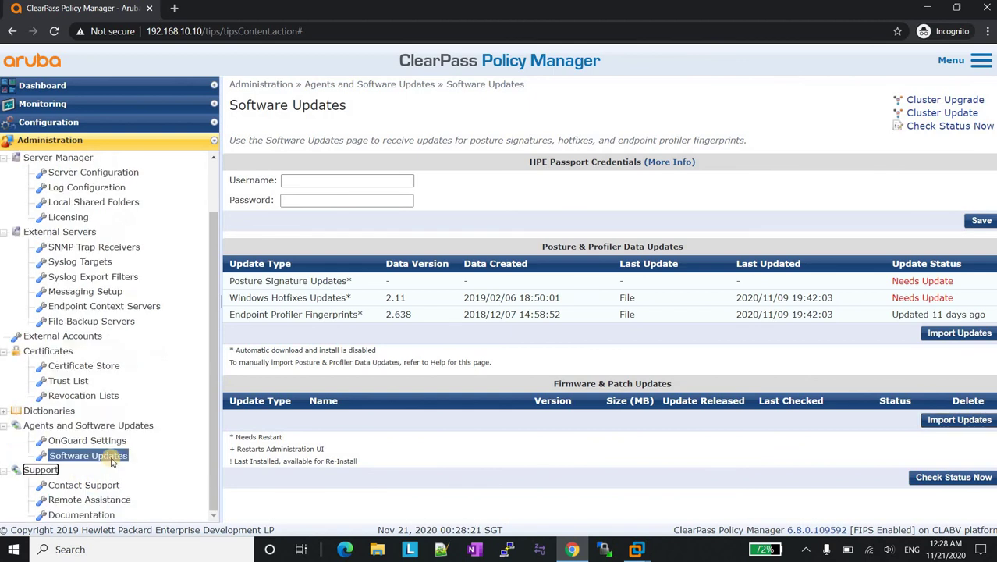
Return to the Dashboard overview and expand the Administration section to show its list of pages
scroll(113, 456, up, 1)
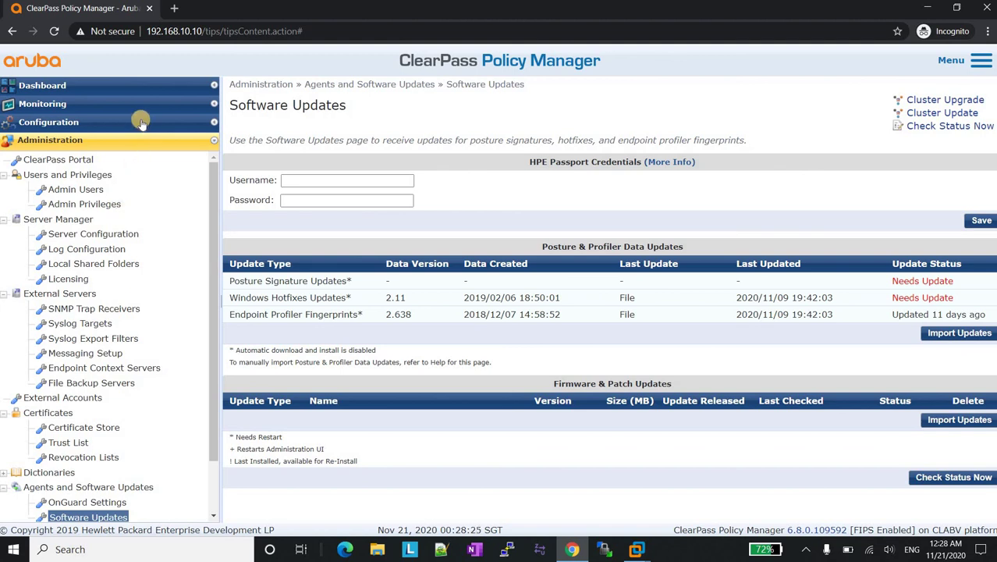
click(149, 89)
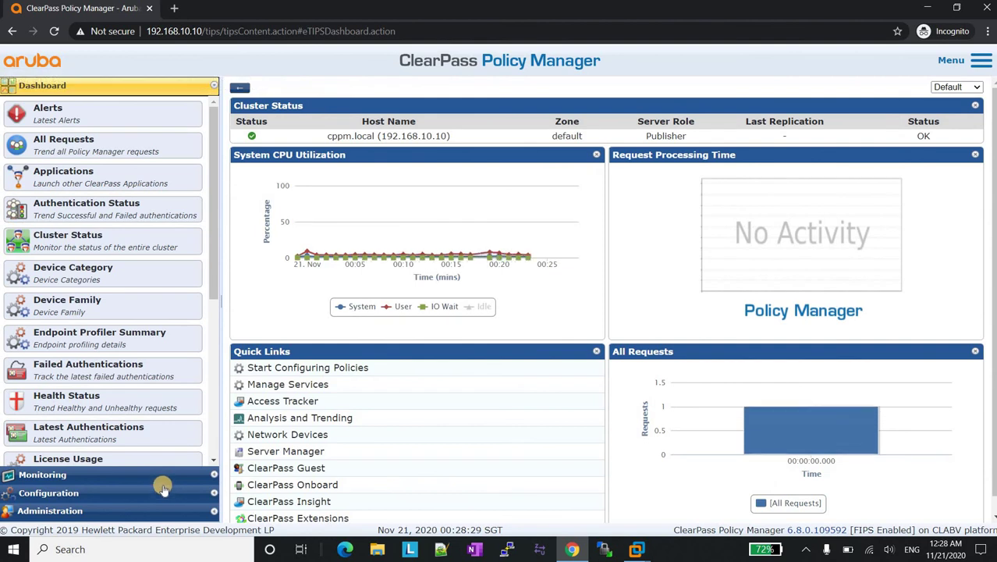
click(162, 491)
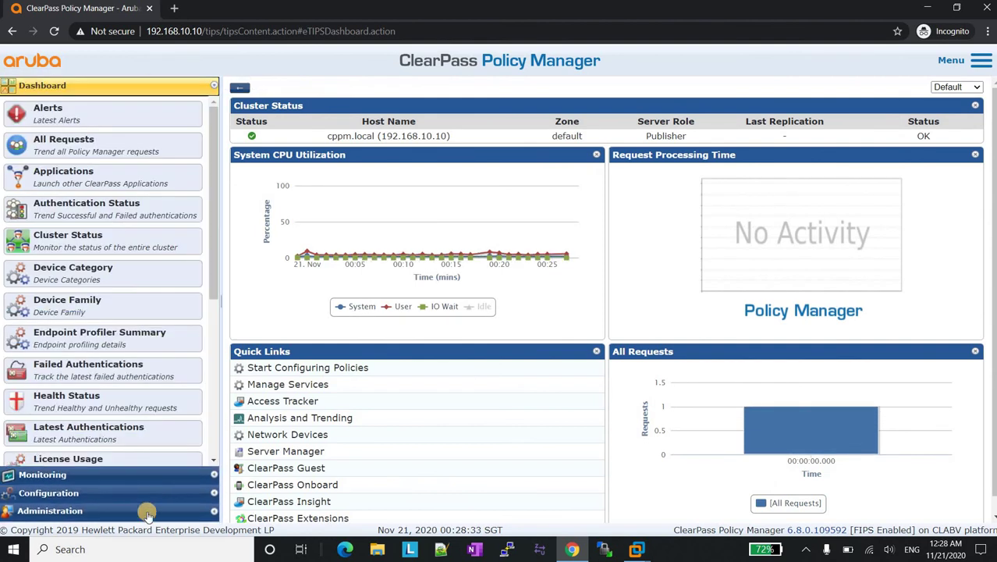
click(148, 491)
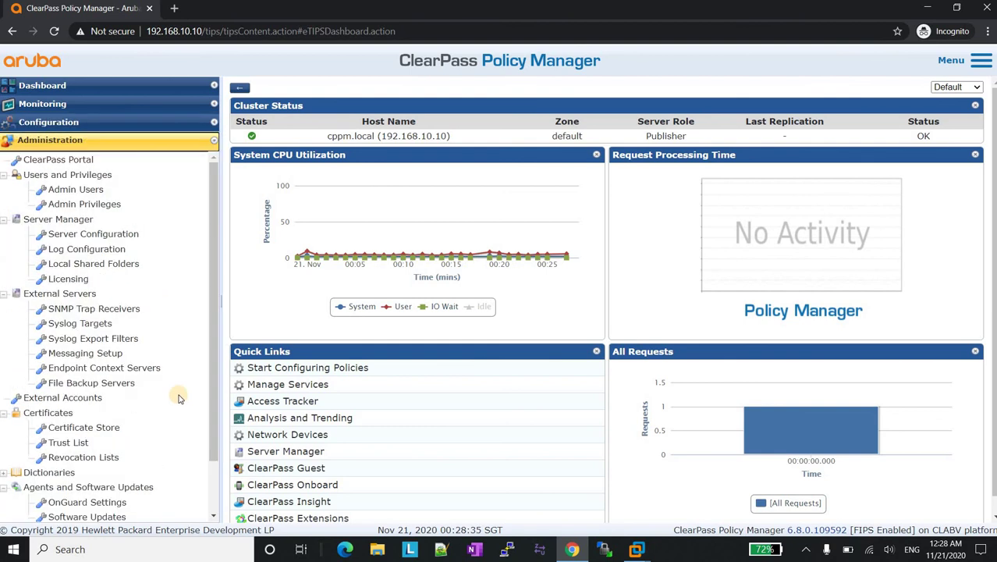